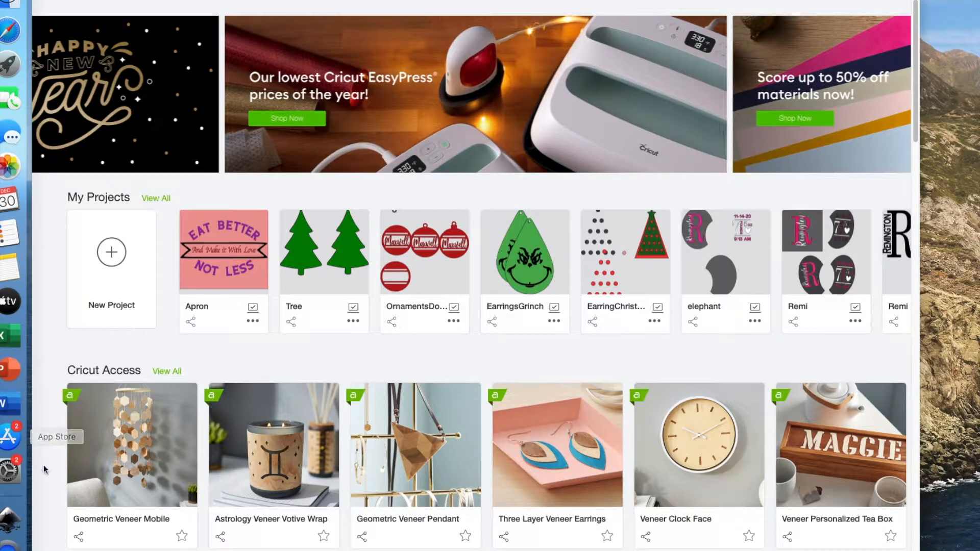
Step: Switch to Inkscape and add the text "love" in the upper half of the blank page
click(14, 521)
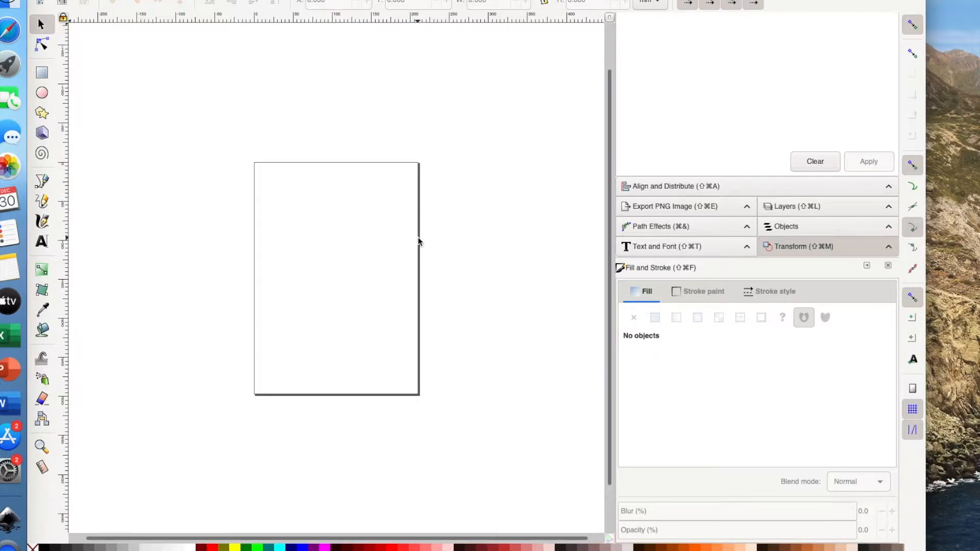
key(plus)
key(plus)
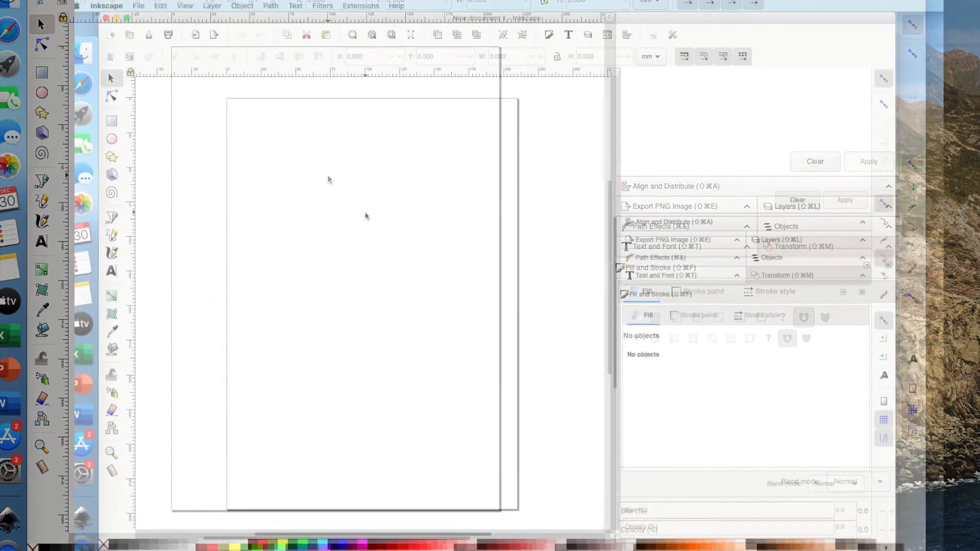
click(112, 273)
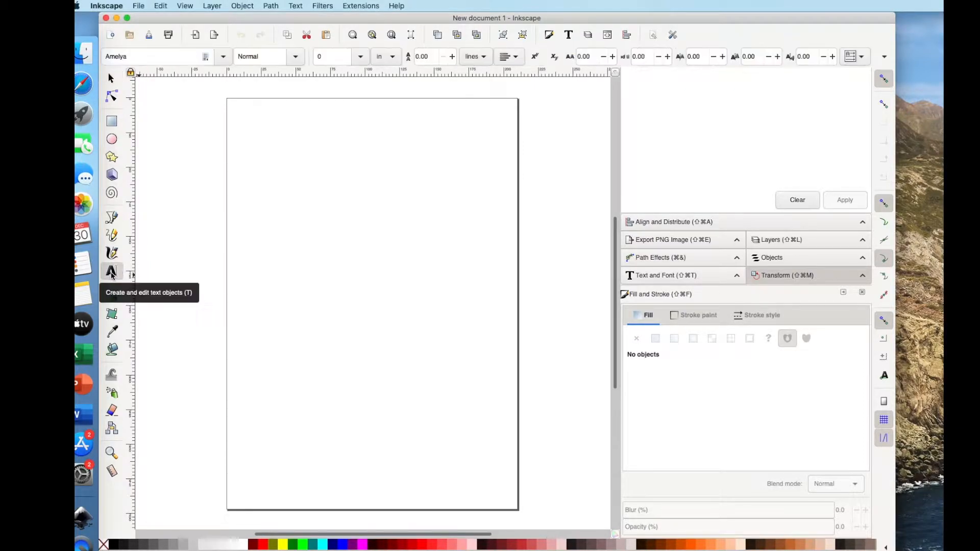
click(302, 199)
text(Lou)
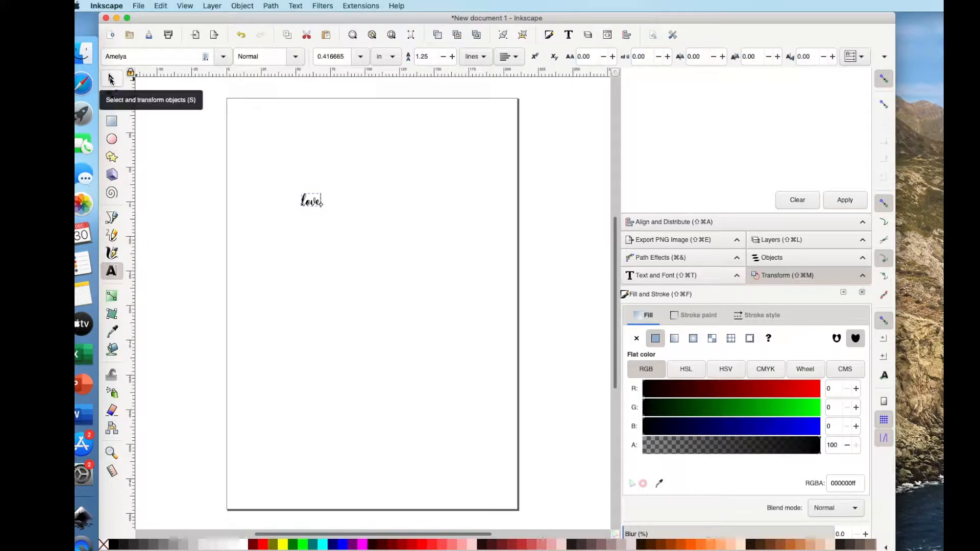
Step: Lock the width-to-height ratio, enlarge the word to about 130 mm wide and move it near the page's upper edge
click(111, 79)
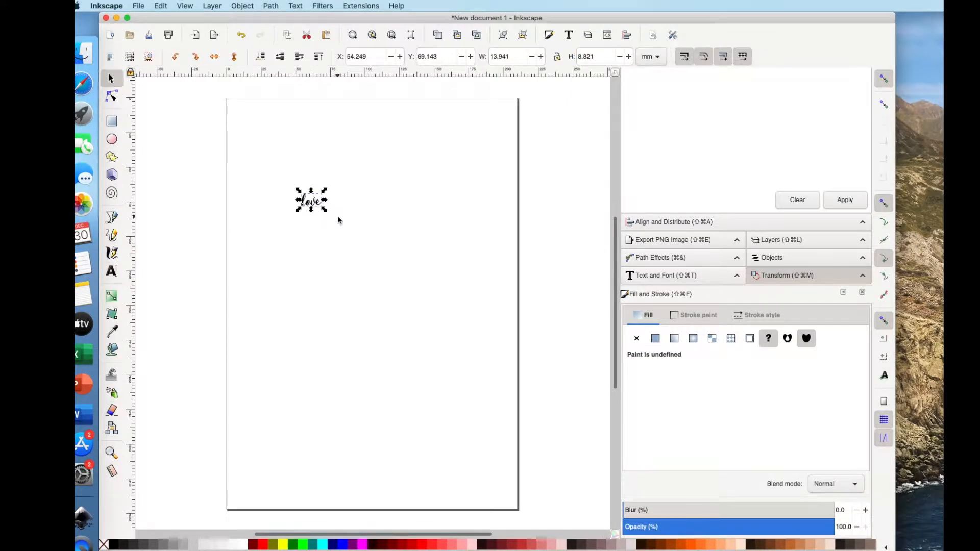
drag(324, 209, 439, 269)
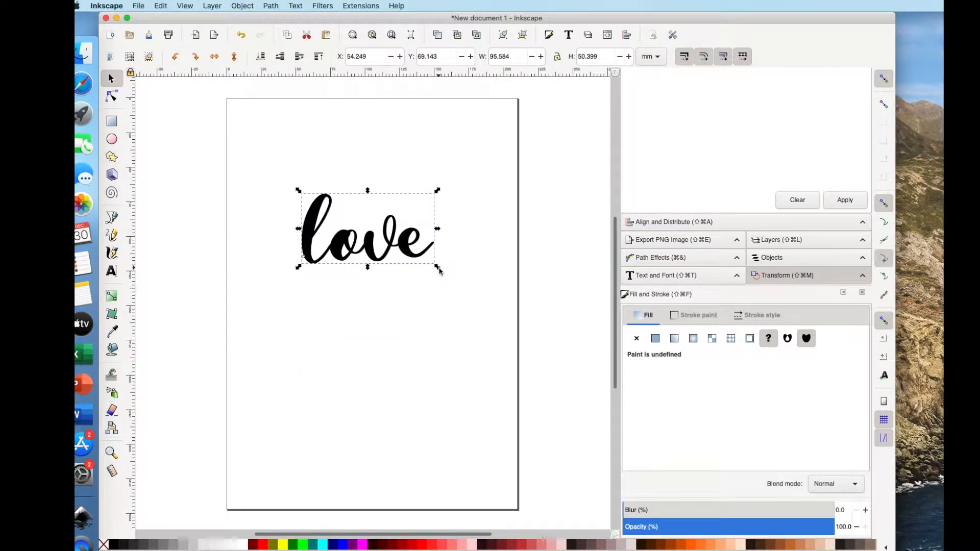
click(241, 36)
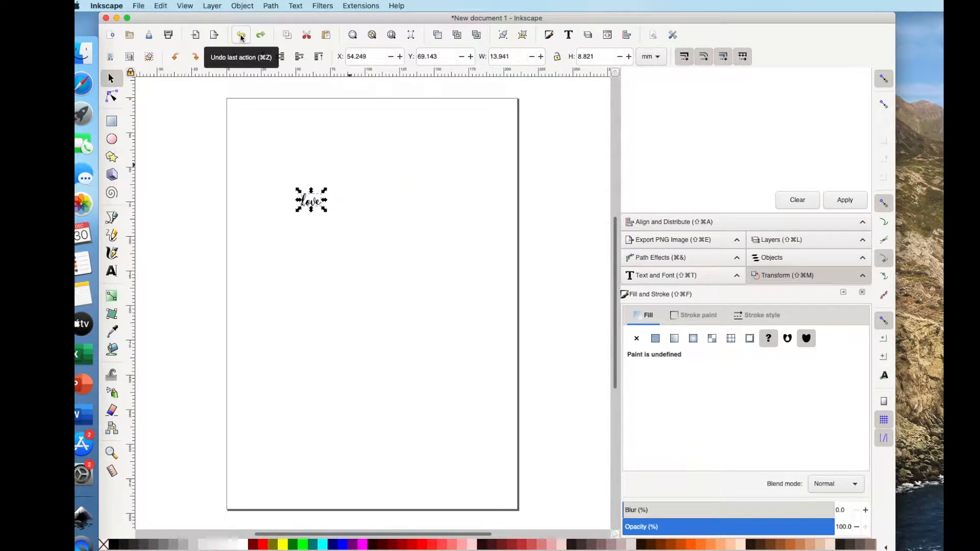
click(557, 57)
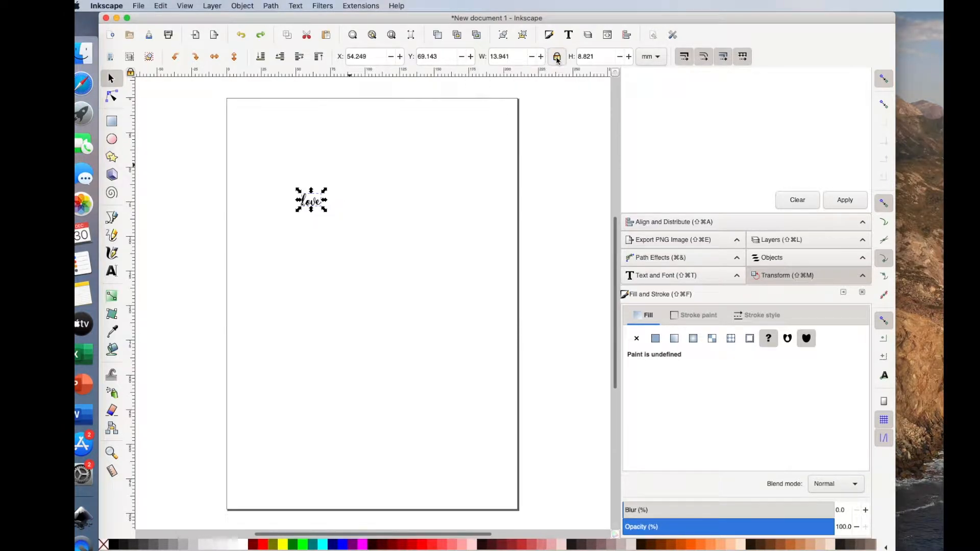
drag(325, 210, 488, 328)
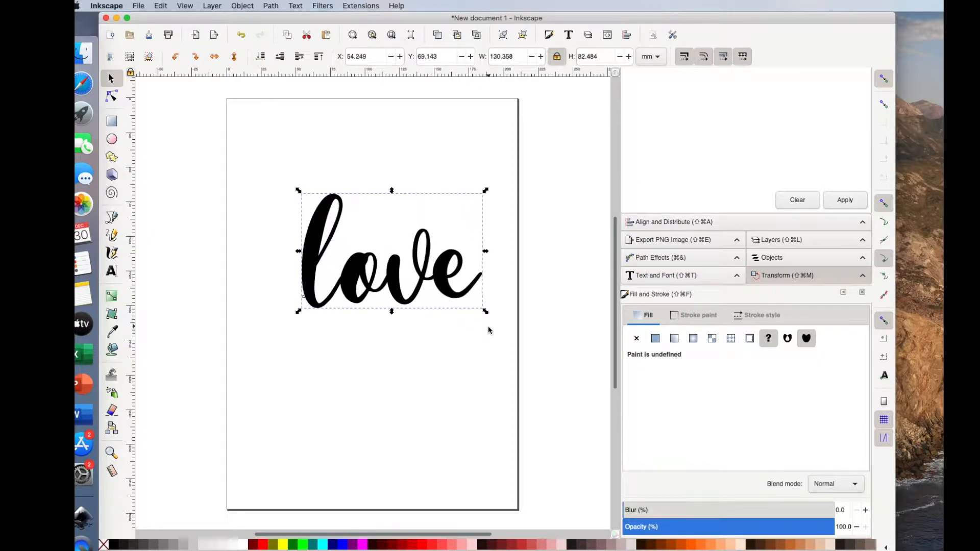
drag(357, 274, 327, 208)
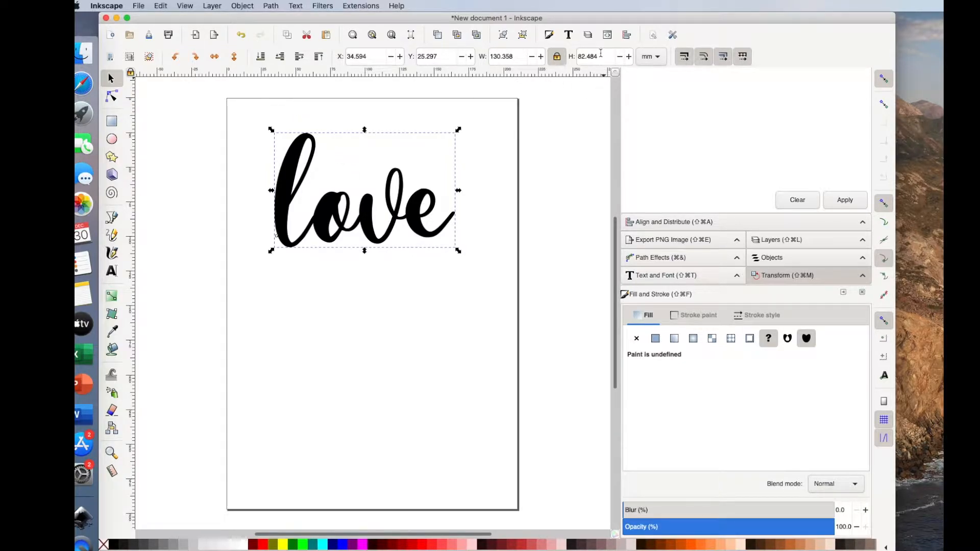
Step: Set the measurement unit to inches and shift the word up to about Y 0.59 in
click(659, 57)
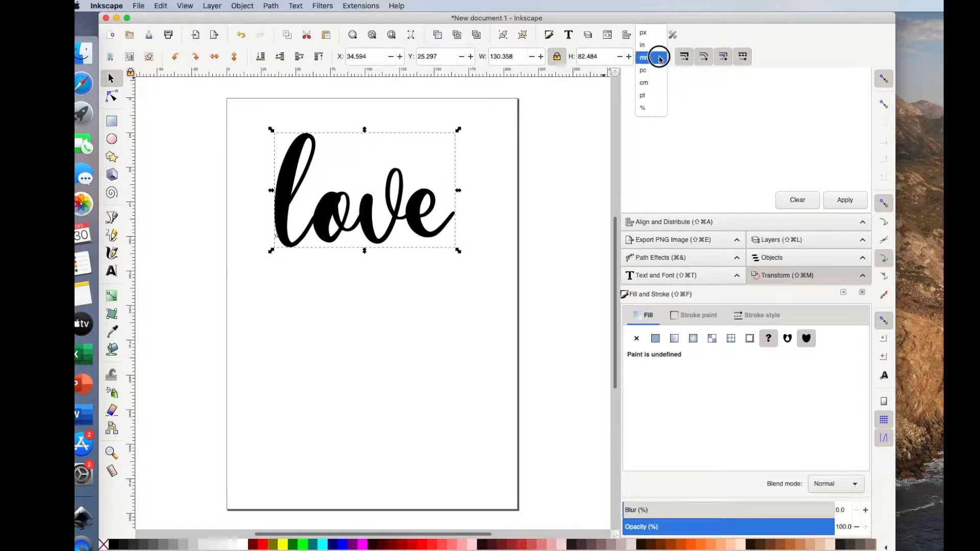
click(656, 46)
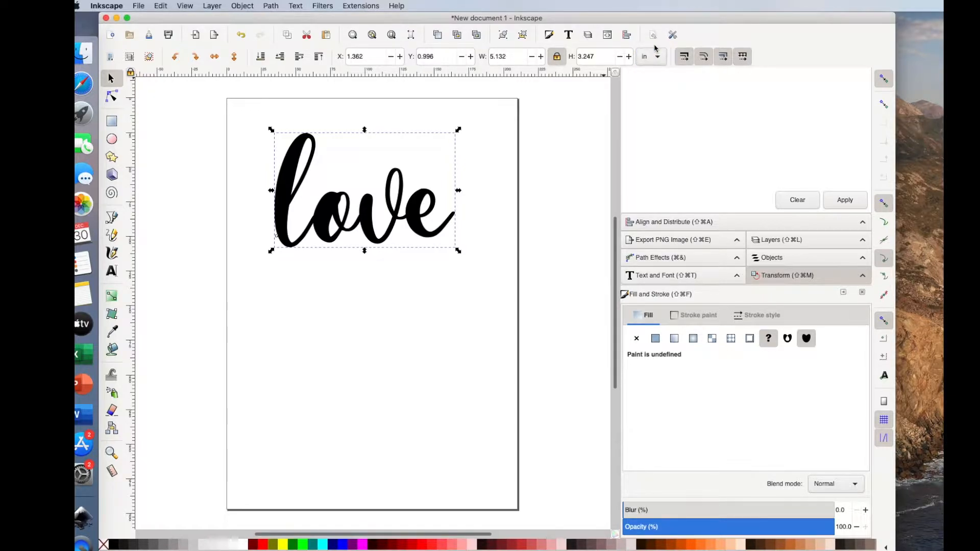
drag(322, 217, 322, 202)
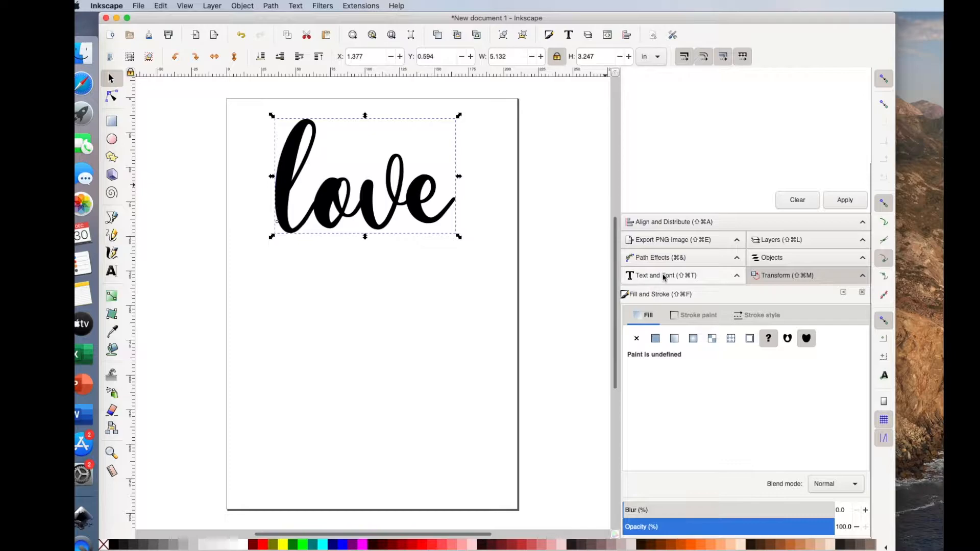
Step: Change the word's font to Homework and apply it
click(569, 36)
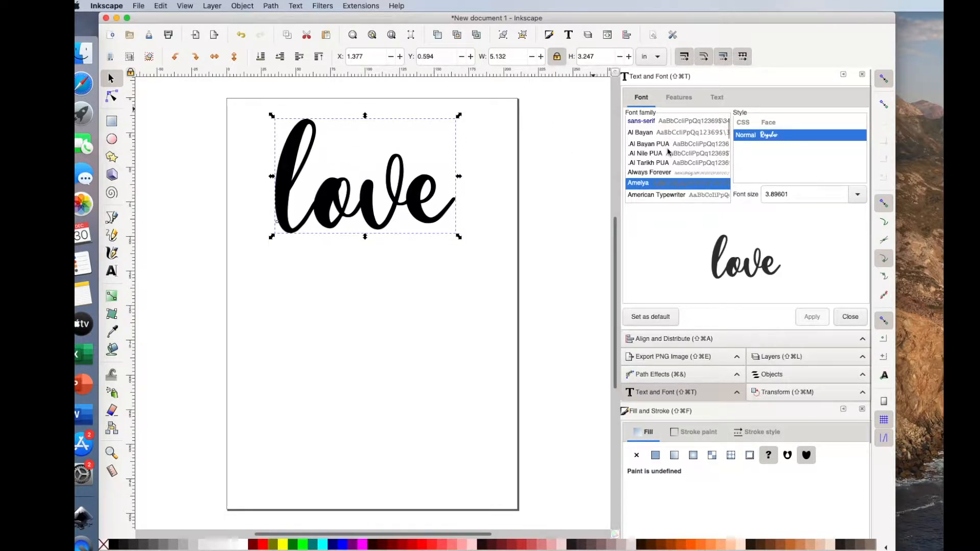
scroll(668, 152, down, 10)
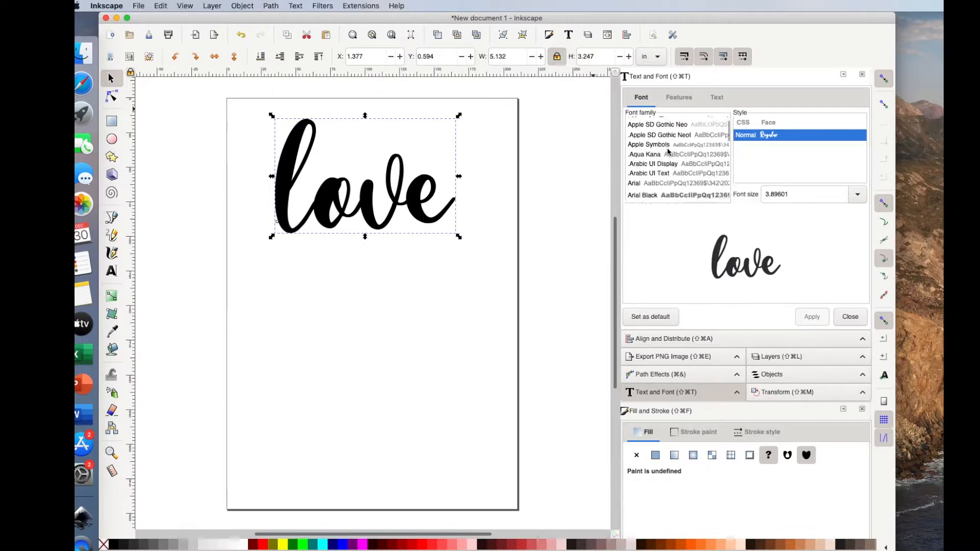
scroll(668, 152, down, 15)
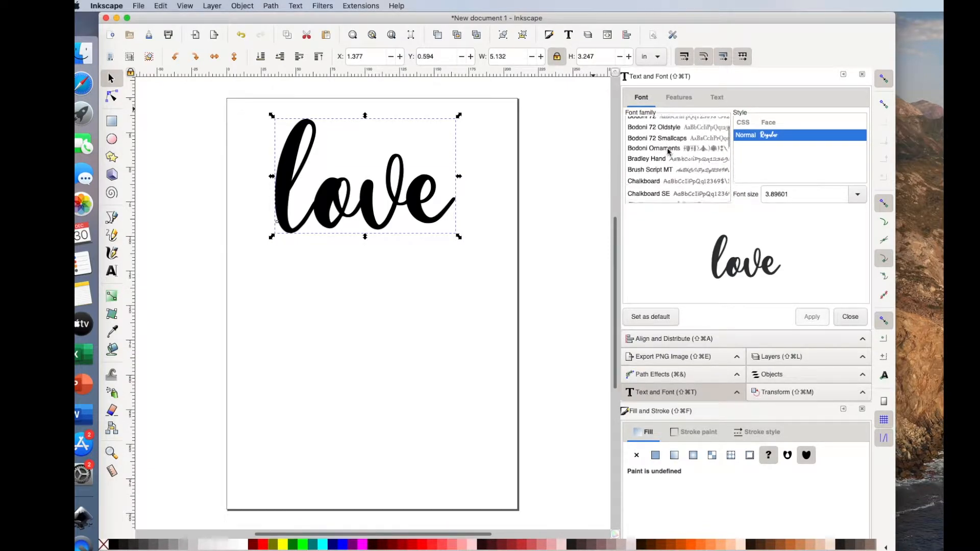
scroll(668, 151, down, 15)
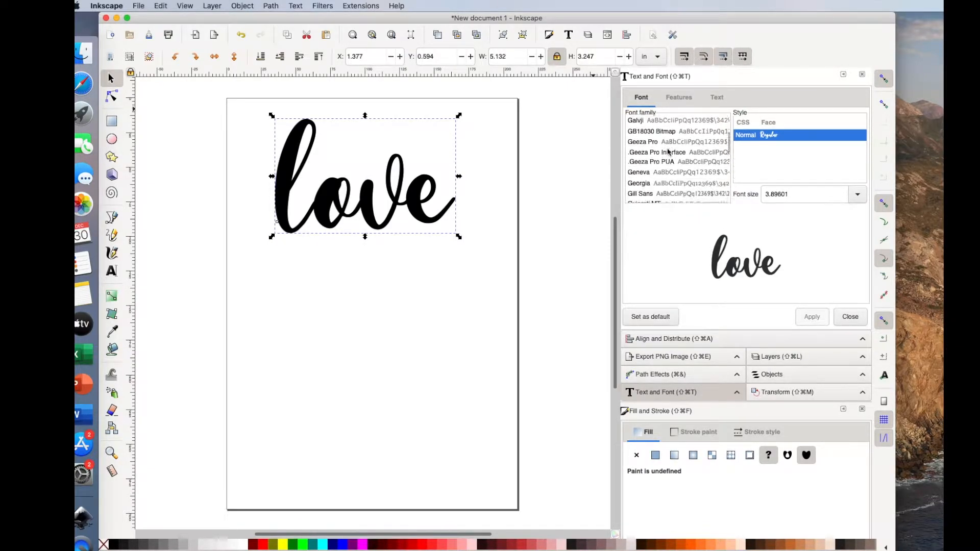
scroll(668, 152, down, 15)
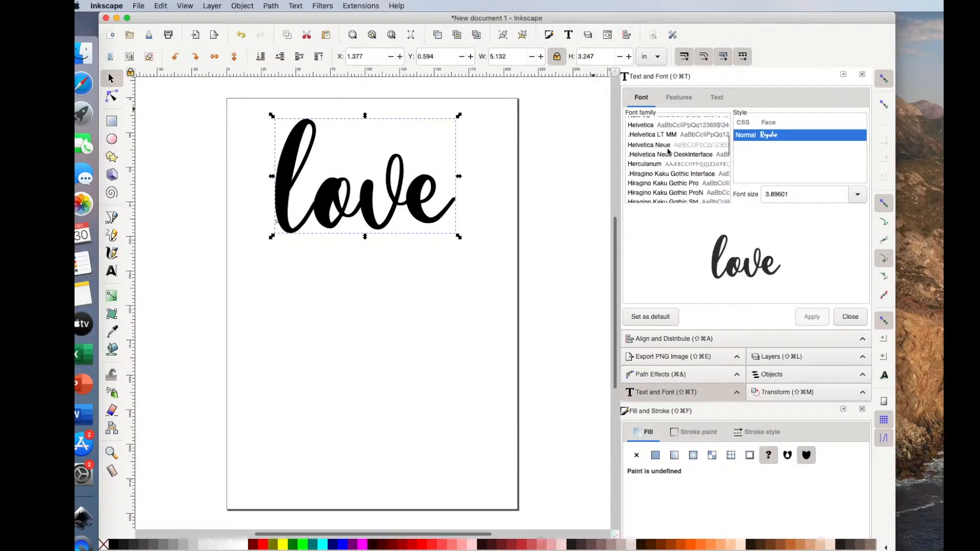
scroll(659, 158, down, 4)
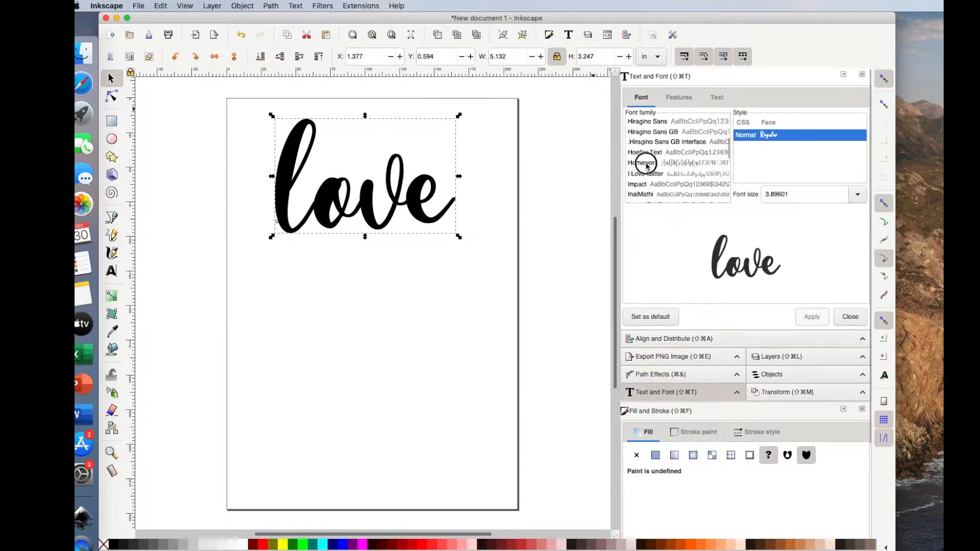
click(647, 162)
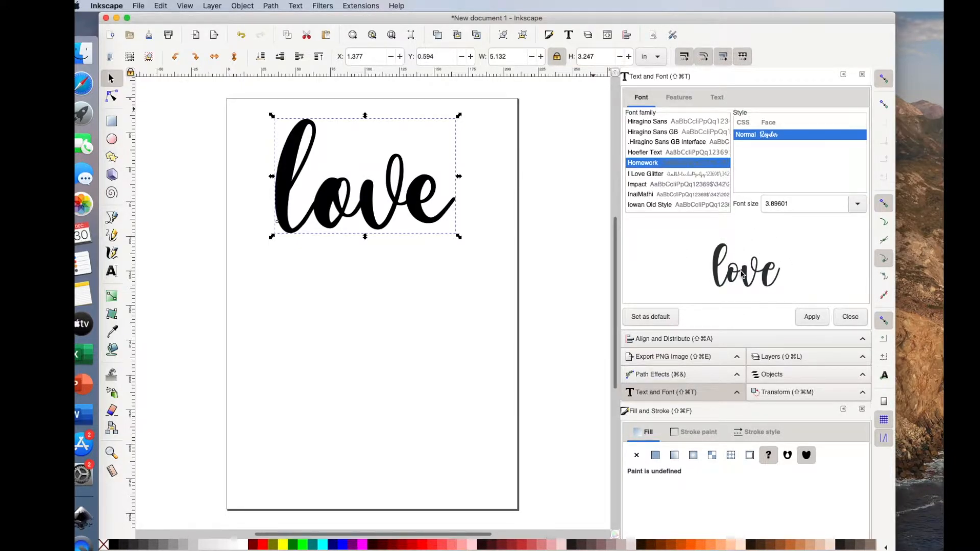
click(814, 318)
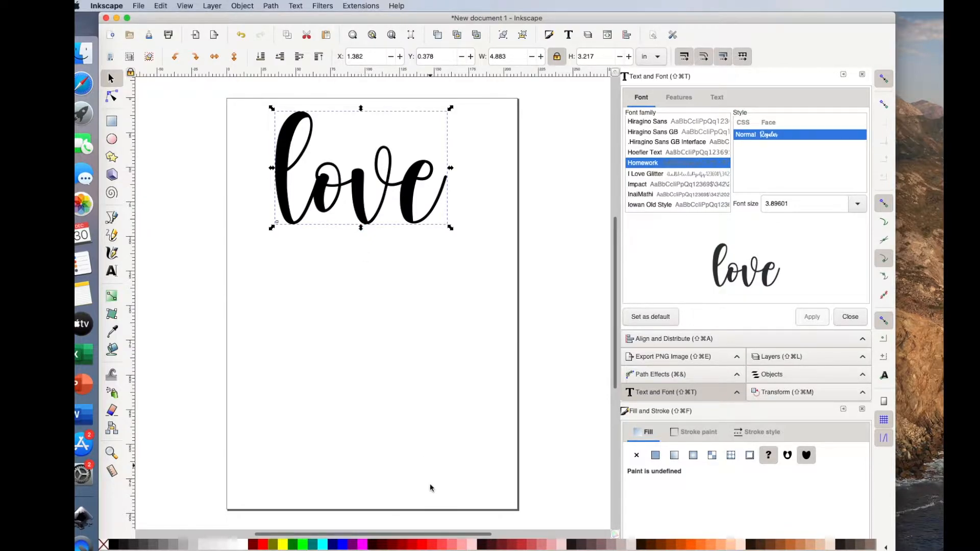
Step: Fill the word with a dark magenta from the colour palette, with a red value of 170 and green 0
scroll(419, 545, right, 10)
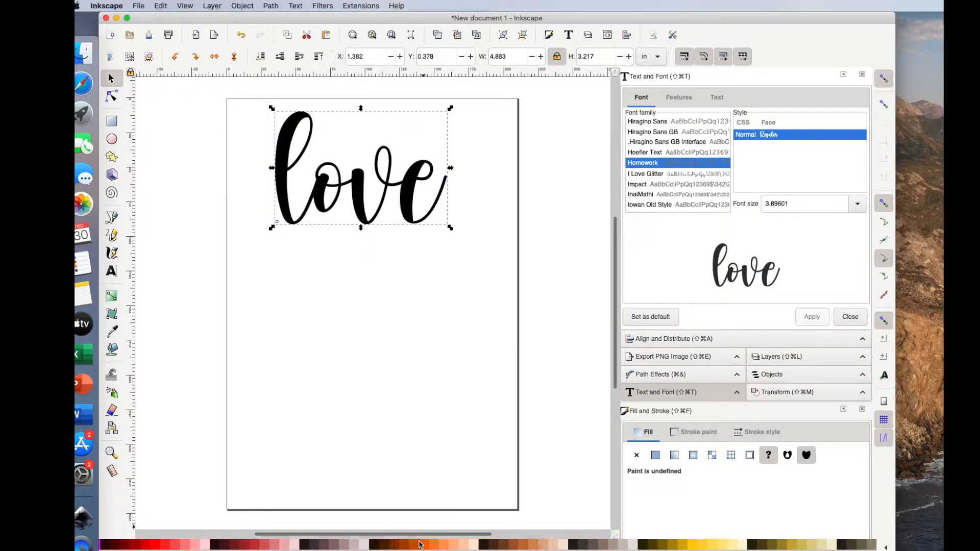
scroll(420, 545, right, 10)
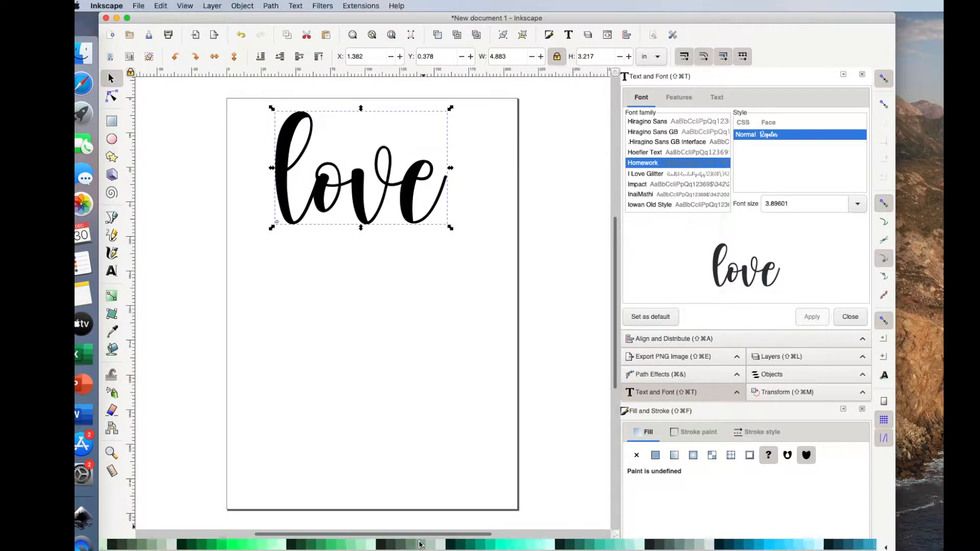
scroll(420, 545, right, 10)
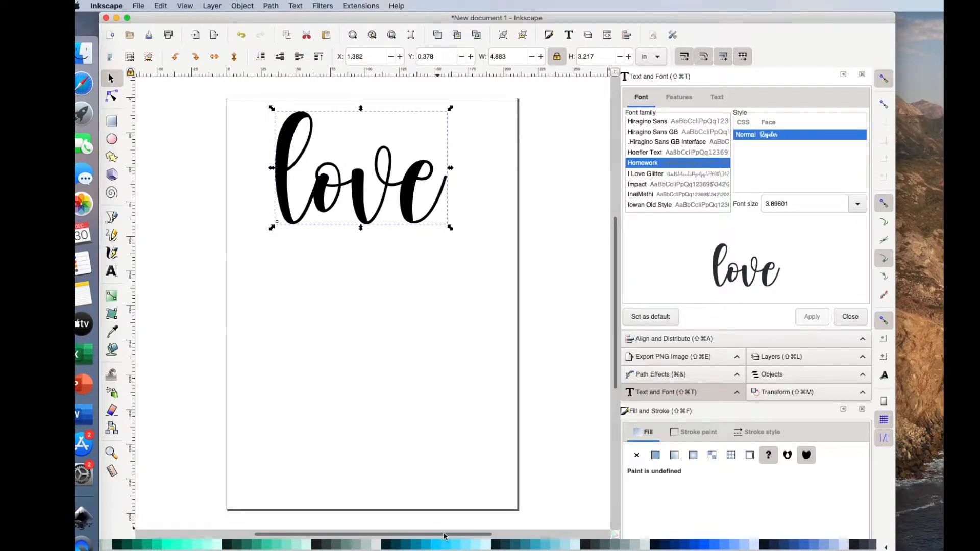
scroll(439, 545, right, 10)
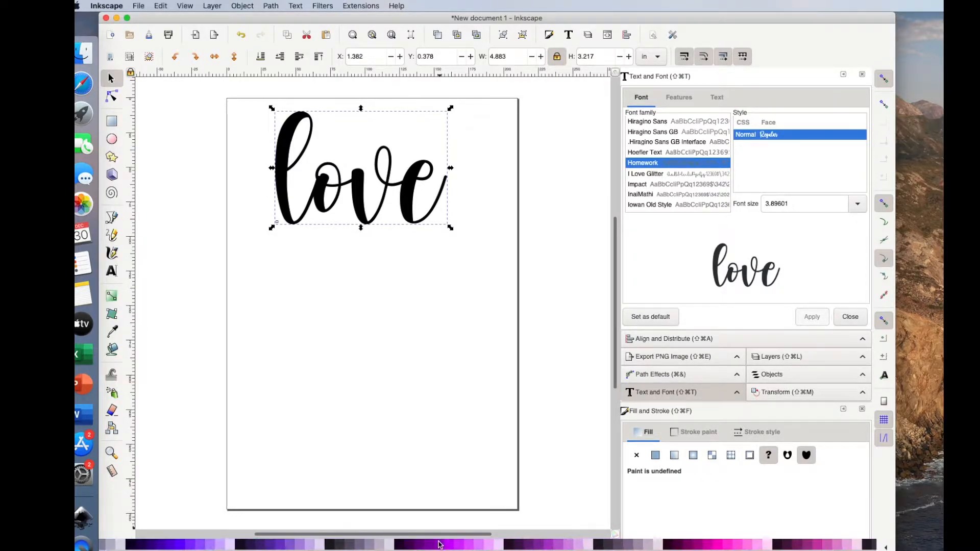
scroll(439, 546, right, 8)
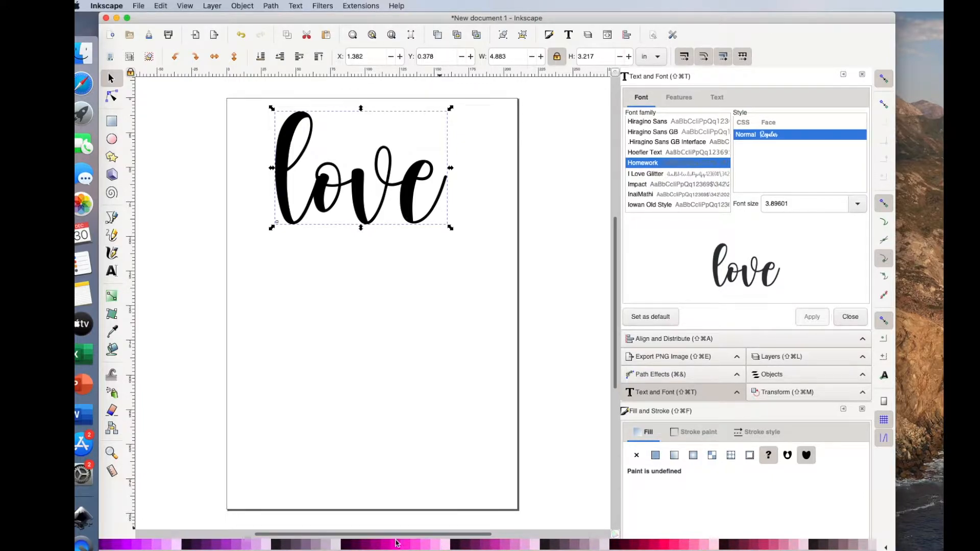
click(375, 546)
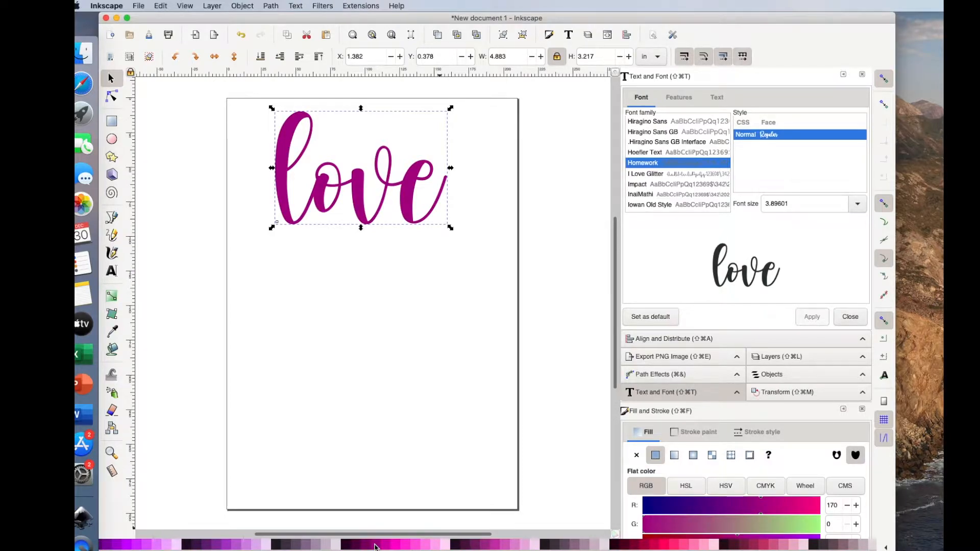
Step: Paste a copy of the word and place it below the original, at about X 1.4 in and Y 6.34 in
key(super+v)
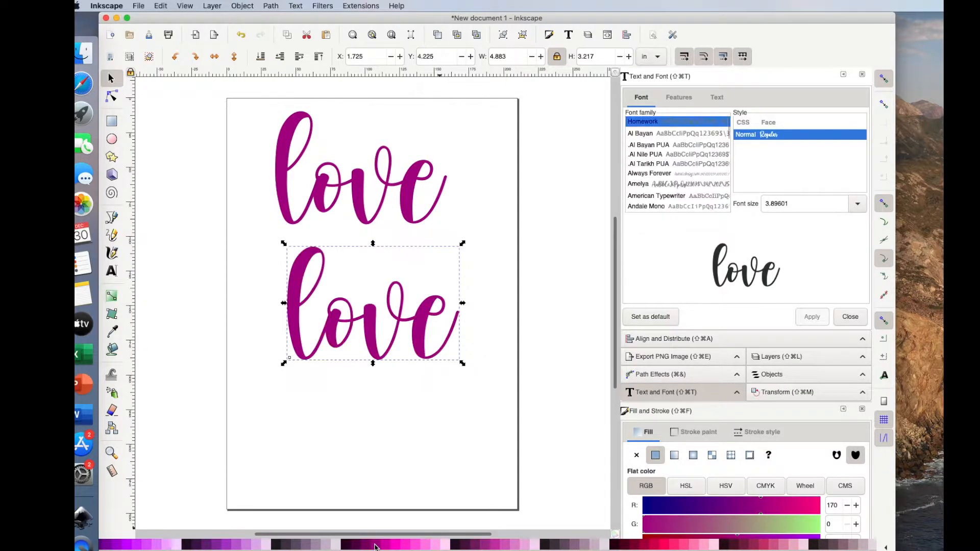
drag(422, 358, 407, 421)
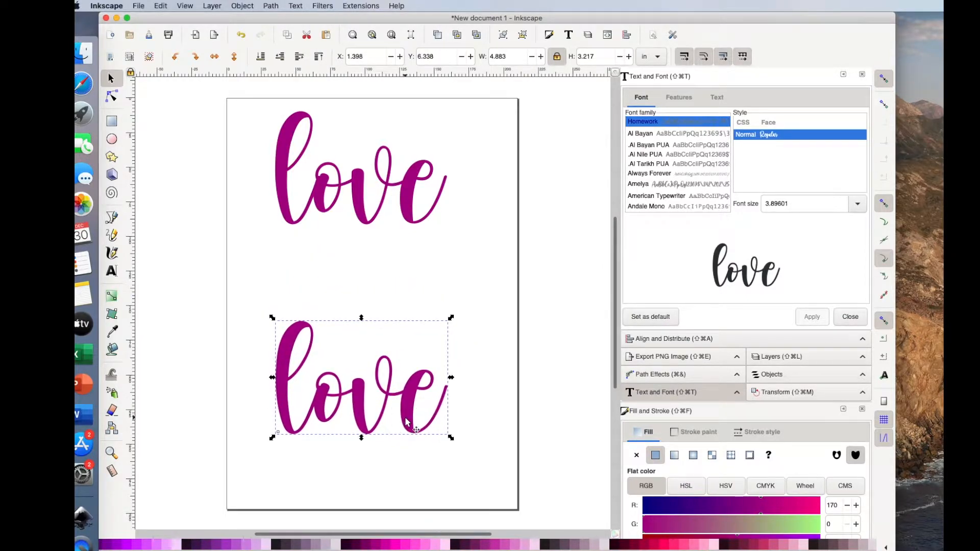
Step: Convert the upper word to a path and ungroup it into separate letters
scroll(390, 306, up, 5)
scroll(389, 306, left, 1)
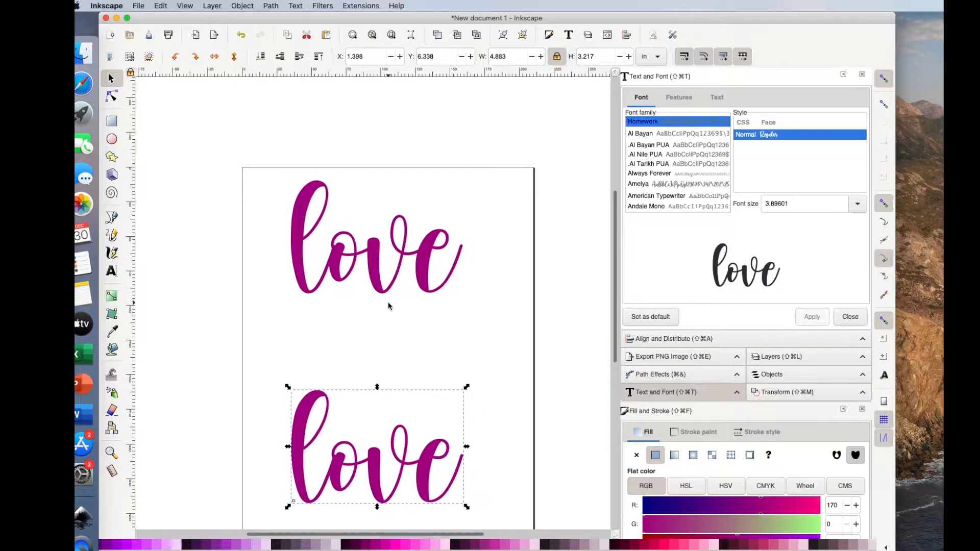
click(381, 290)
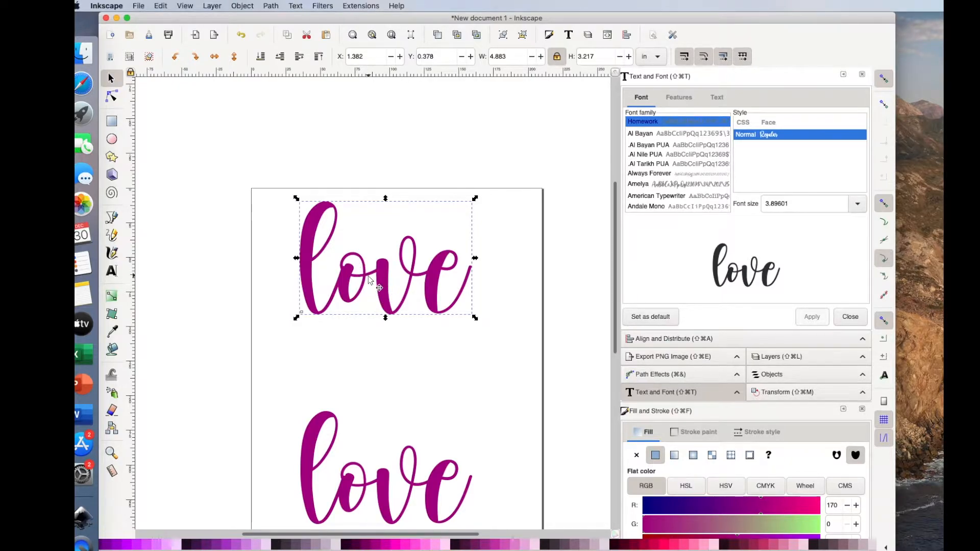
click(272, 6)
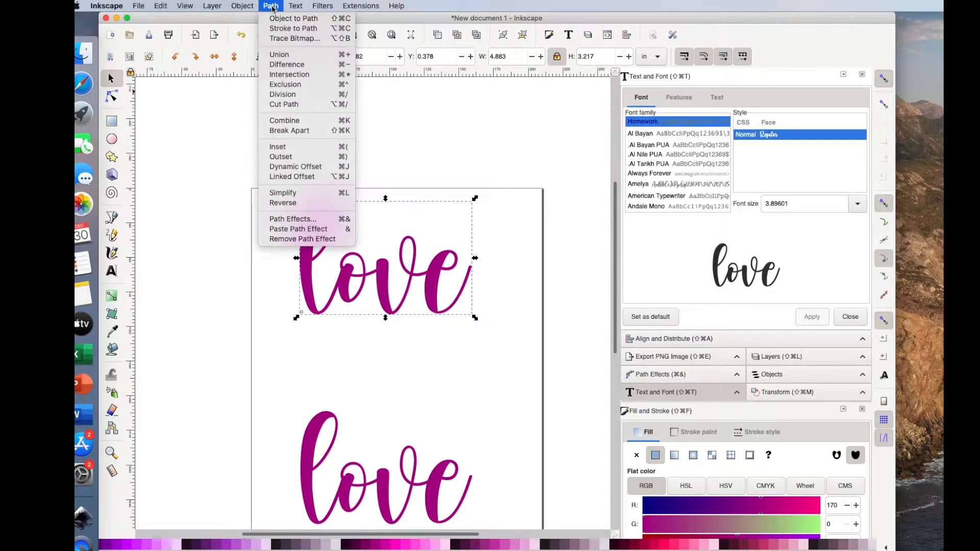
click(274, 20)
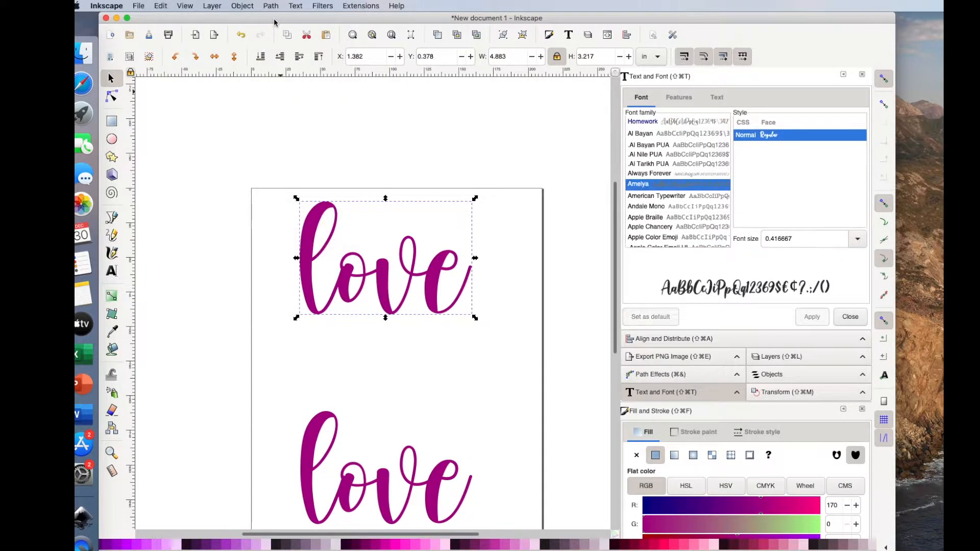
click(242, 6)
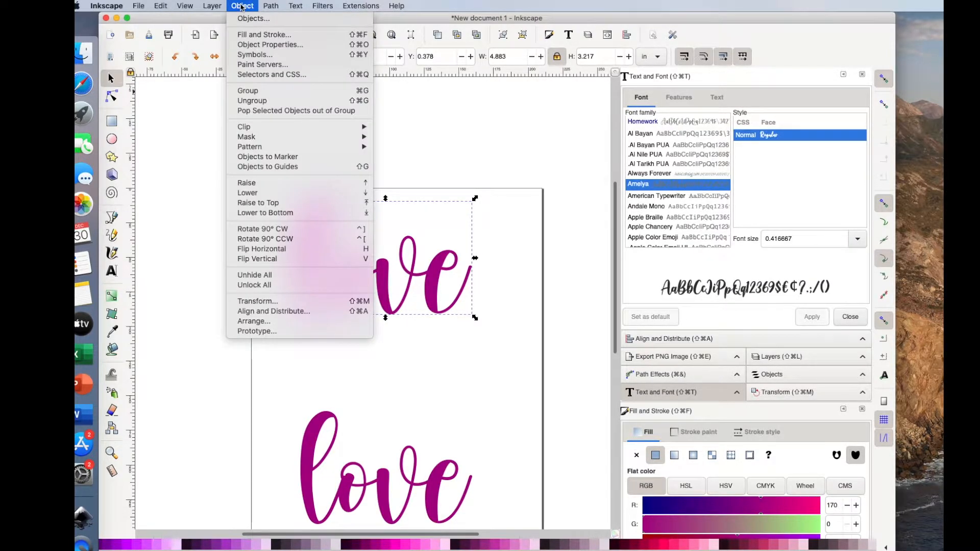
click(247, 102)
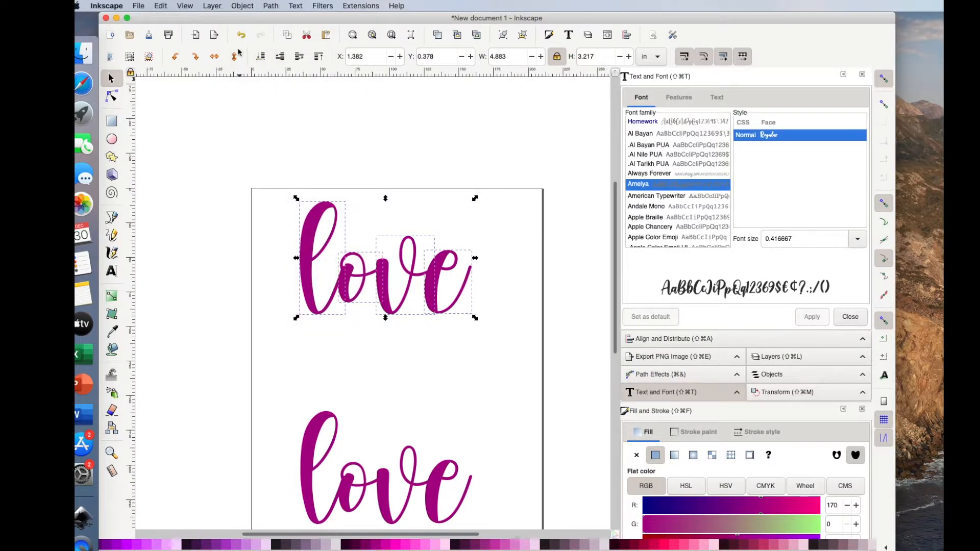
Step: Union the upper word's letters into one path and move the lower word up to about X 1.34 in, Y 4.05 in
click(269, 7)
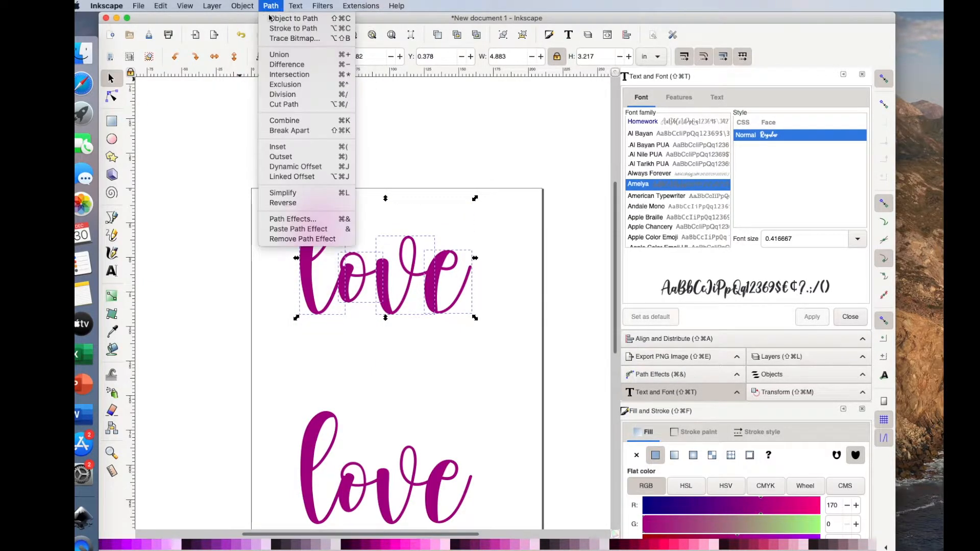
click(278, 57)
drag(317, 416, 312, 333)
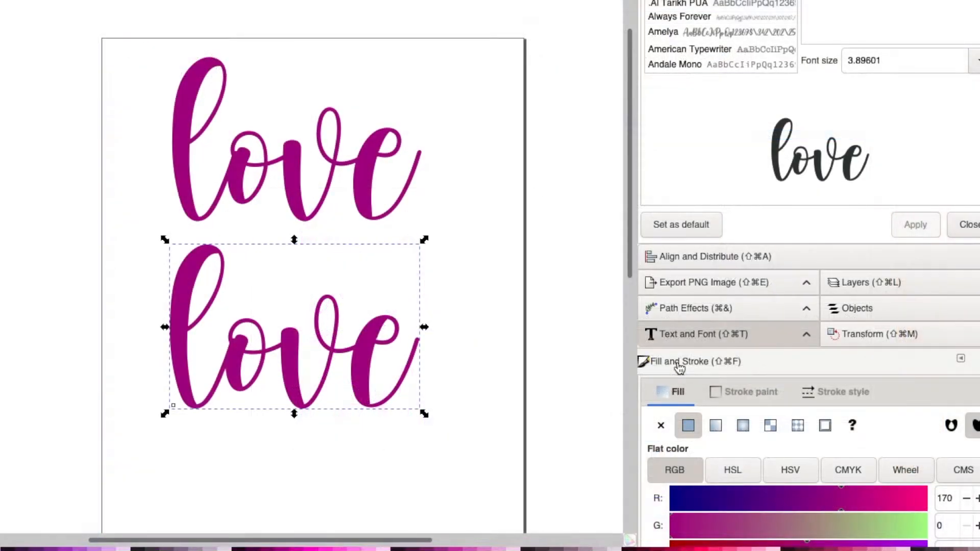
Step: Give the lower word a flat black stroke 0.5 mm wide, and reset the stroke width to 0 mm
scroll(684, 365, down, 5)
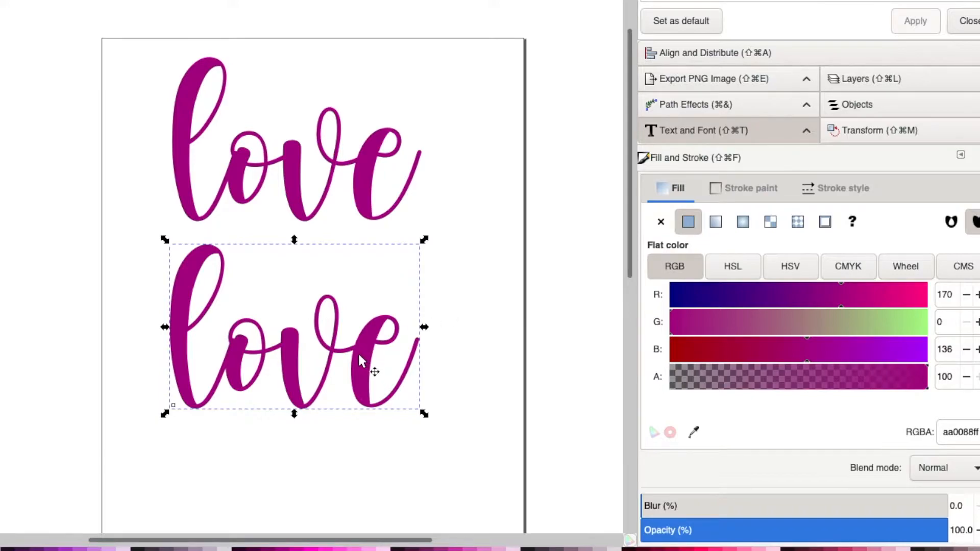
click(726, 189)
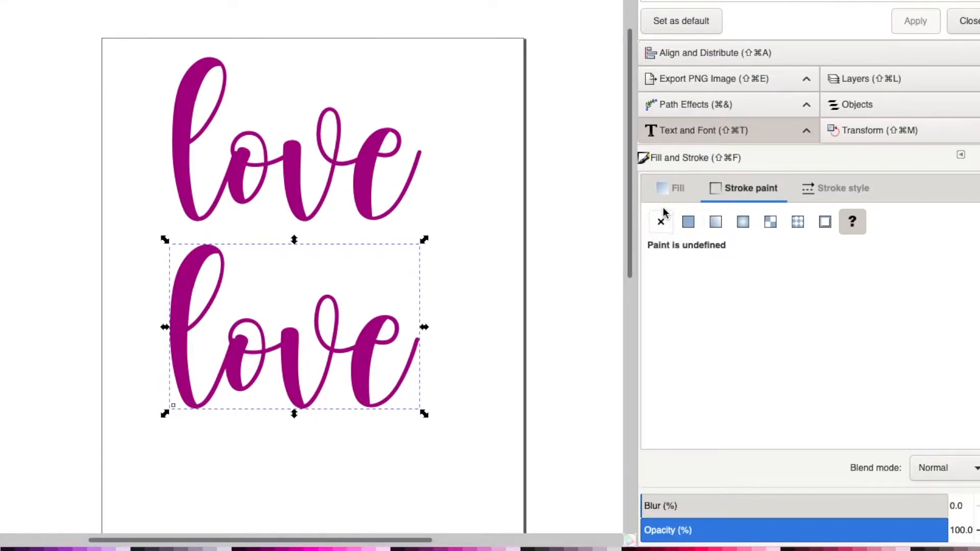
click(689, 225)
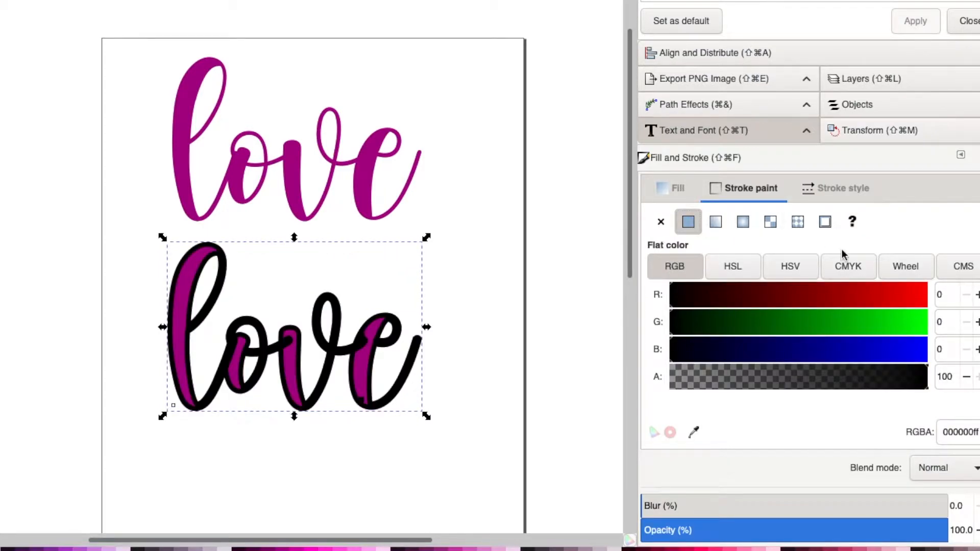
click(843, 189)
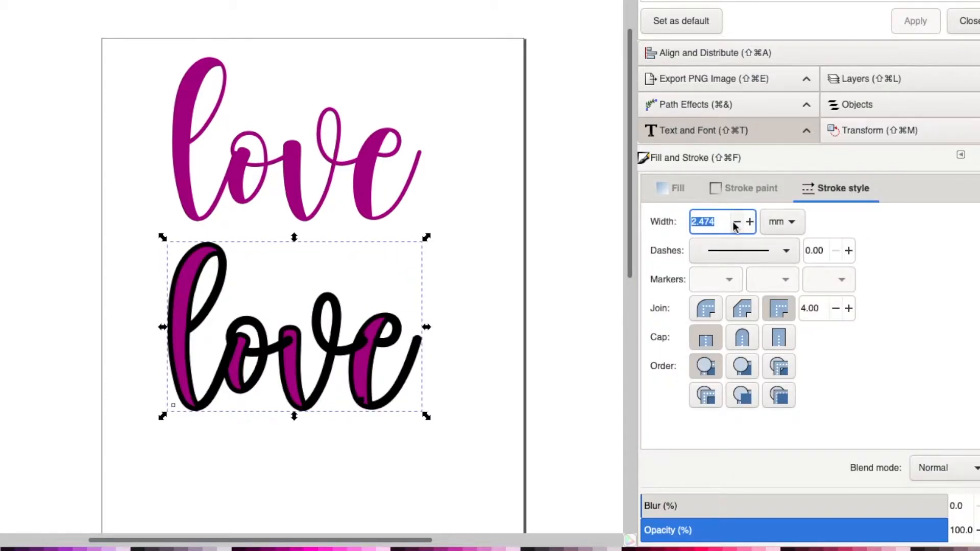
text(.5)
key(Return)
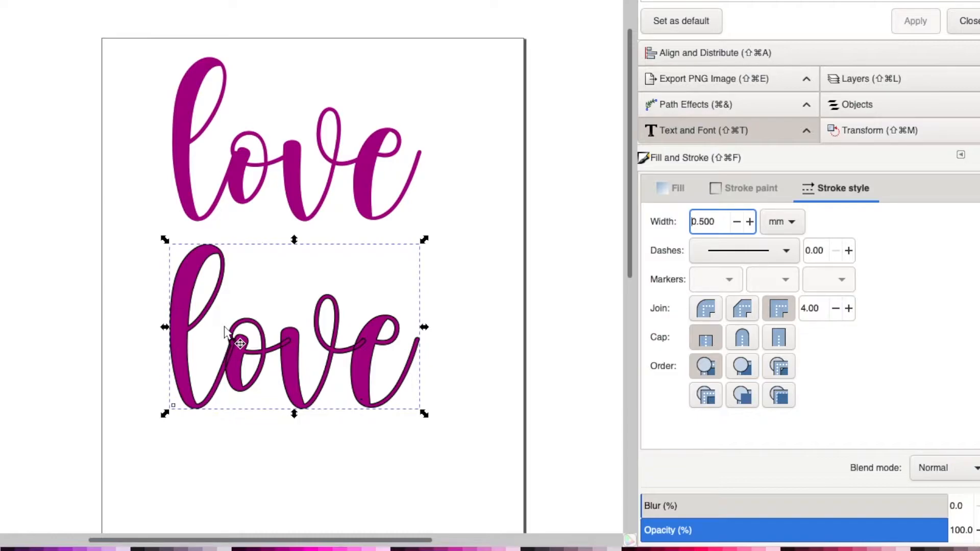
key(Return)
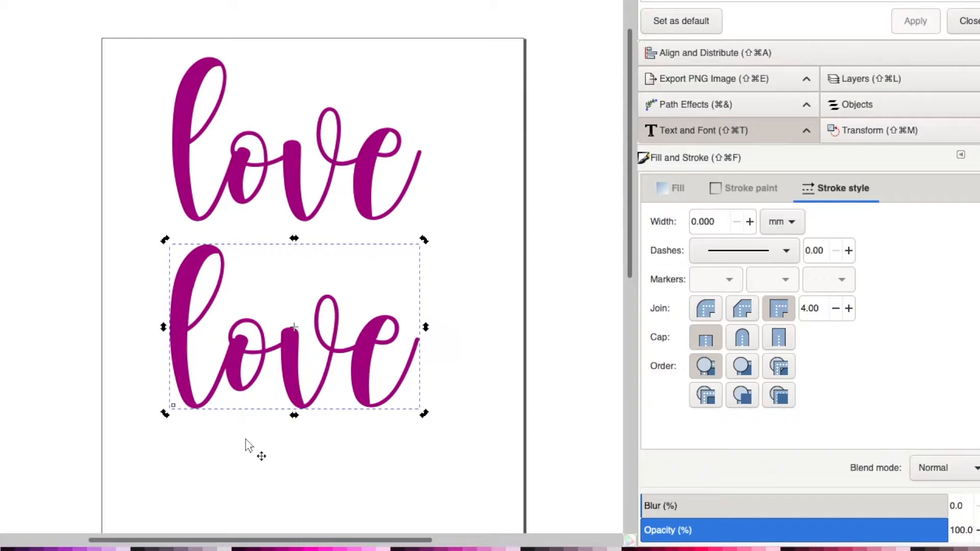
Step: Examine the curves and edges of the lower word's letters up close
key(plus)
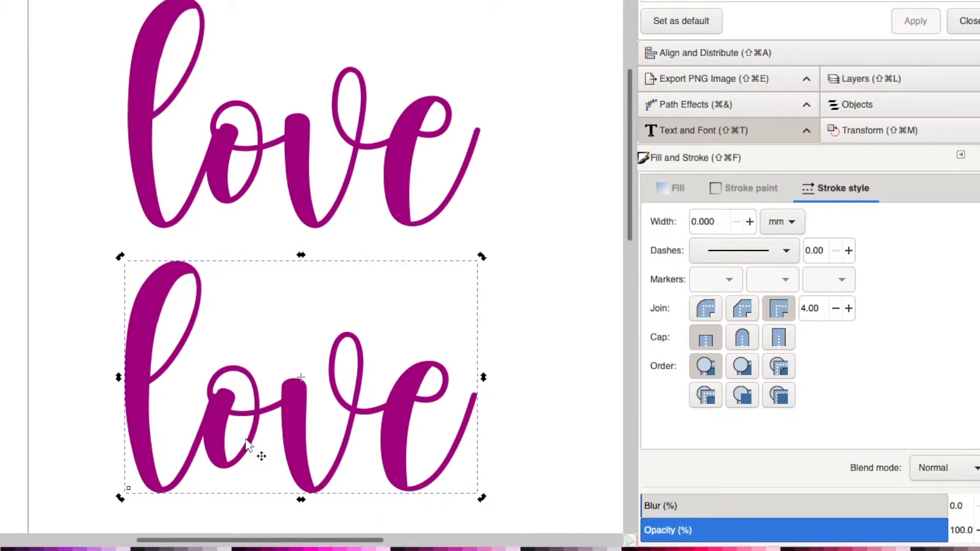
key(plus)
scroll(246, 446, down, 5)
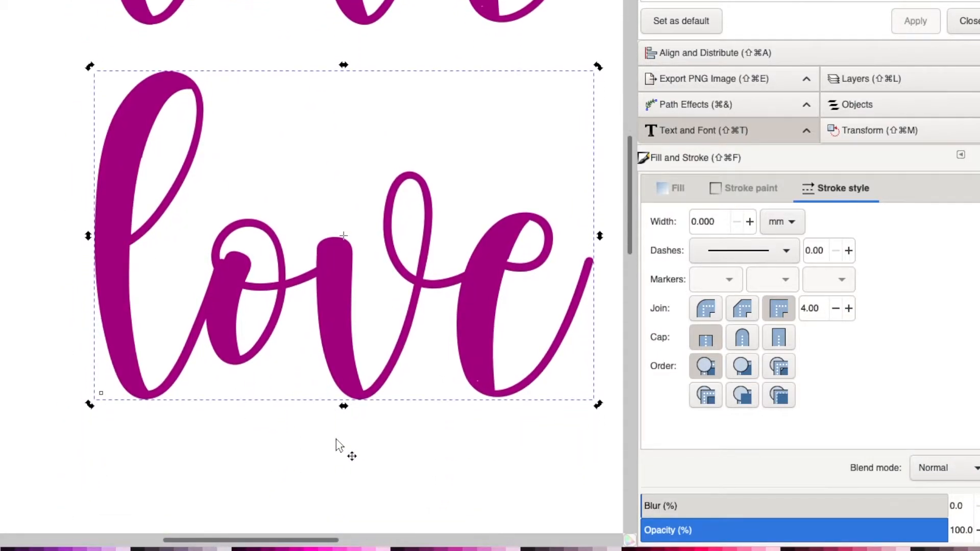
key(plus)
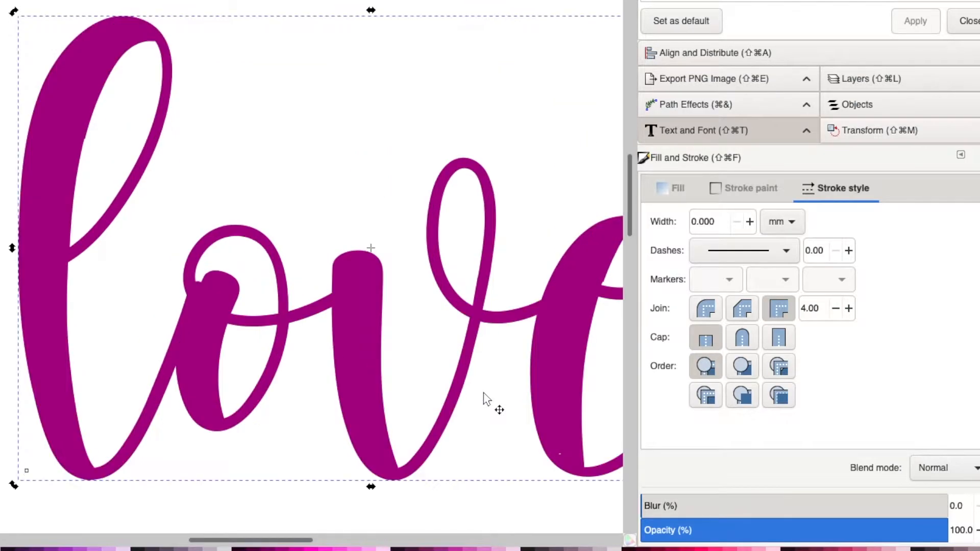
key(plus)
scroll(484, 397, right, 5)
scroll(483, 398, down, 10)
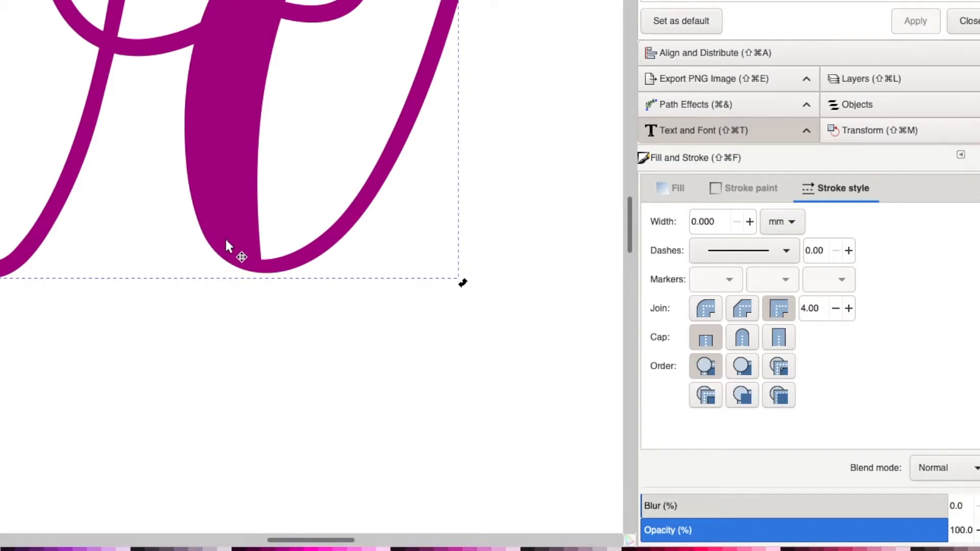
key(minus)
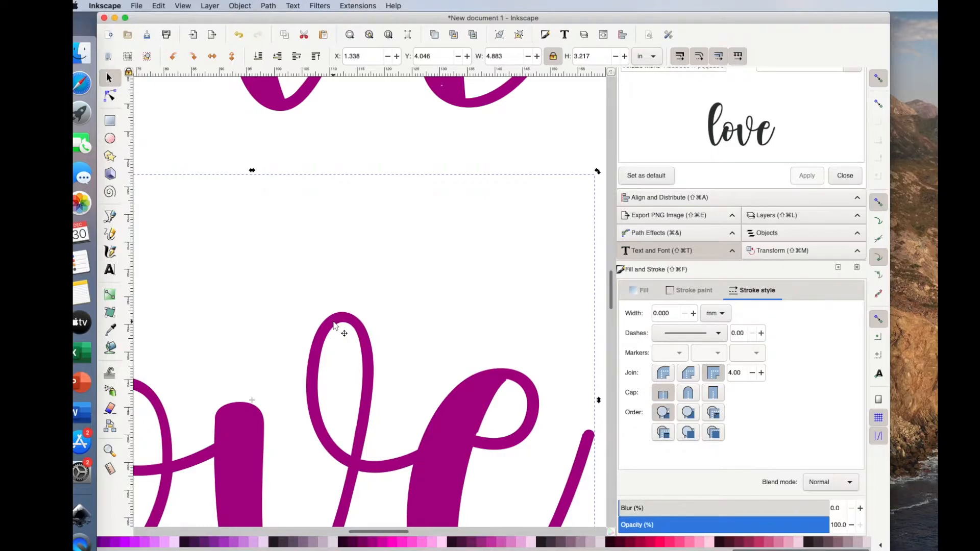
key(minus)
key(minus)
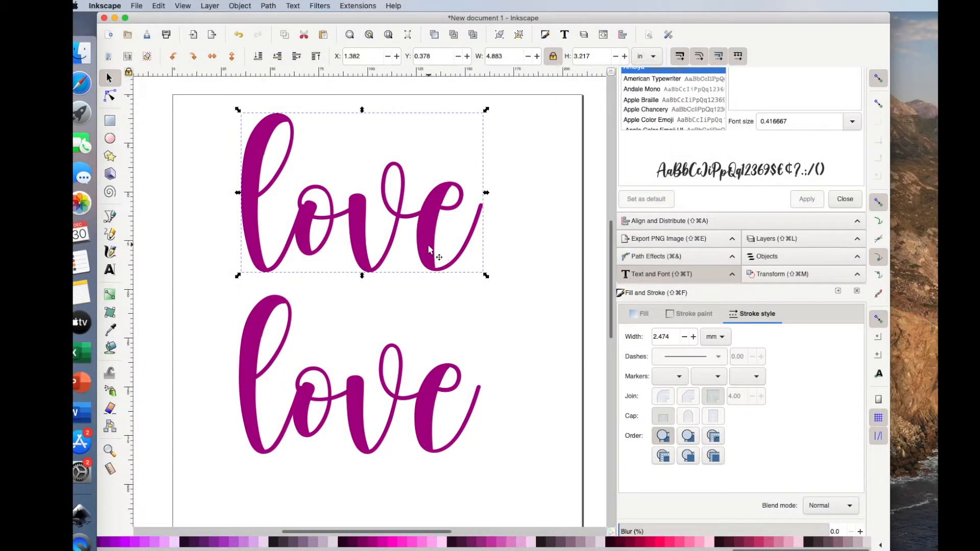
Step: Delete the lower word and place a duplicate of the upper word below the page, at about X 0.53 in, Y 12.89 in
click(252, 371)
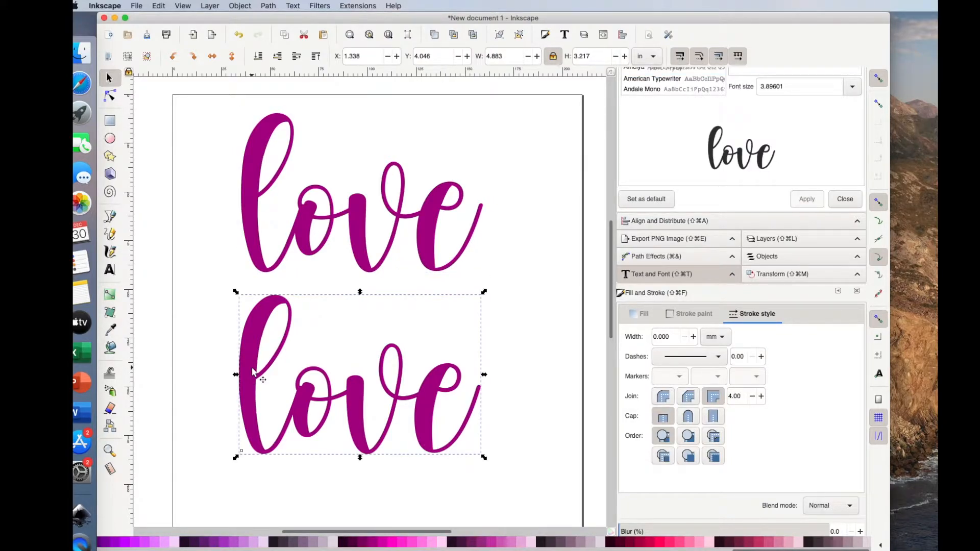
key(Delete)
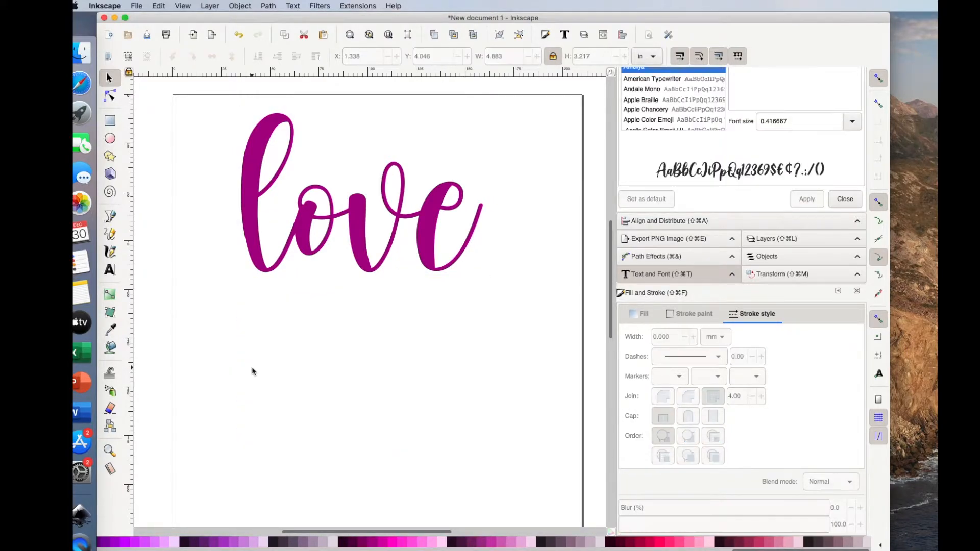
click(249, 198)
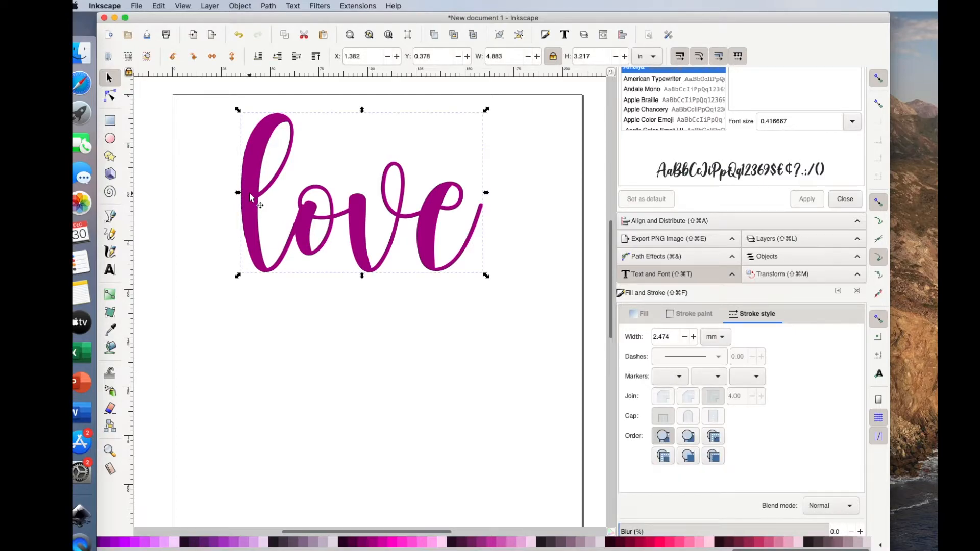
drag(250, 194, 146, 195)
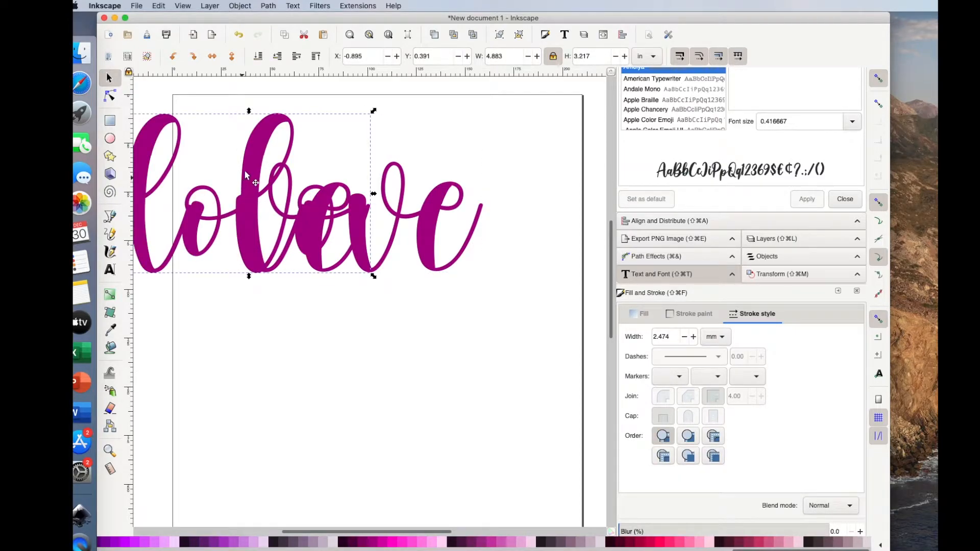
drag(184, 262, 249, 549)
scroll(430, 371, up, 10)
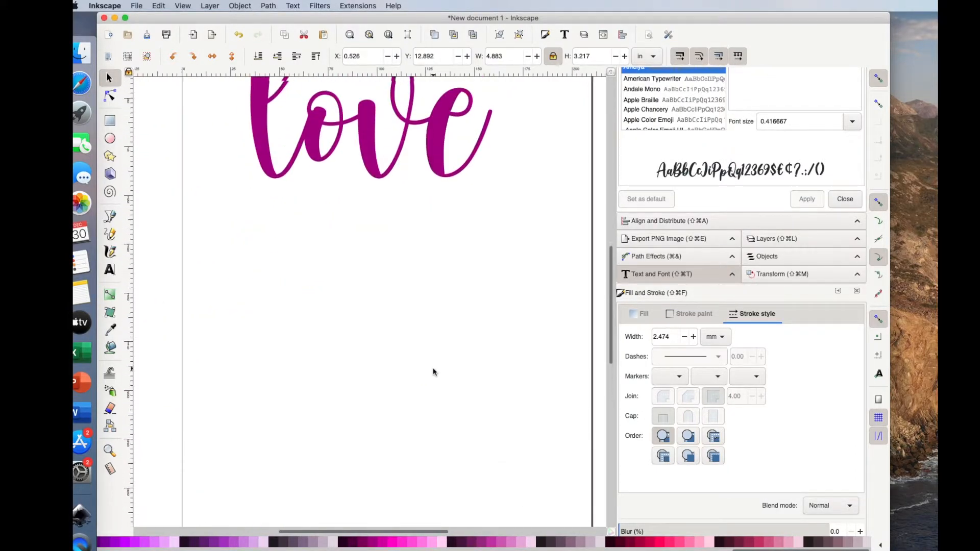
Step: Create a linked offset of the word on the page and, with snapping turned off, expand it into a thin dark outline around the letters
click(442, 325)
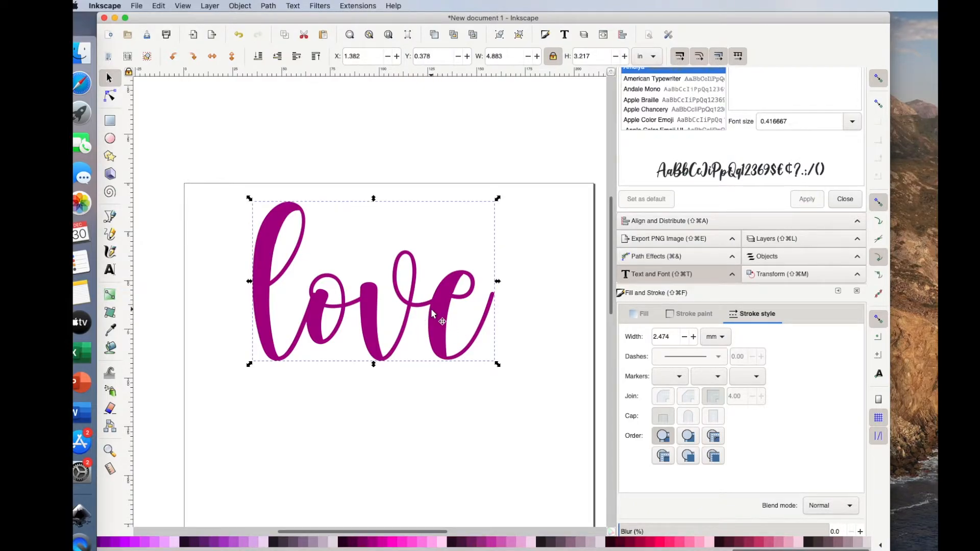
click(272, 6)
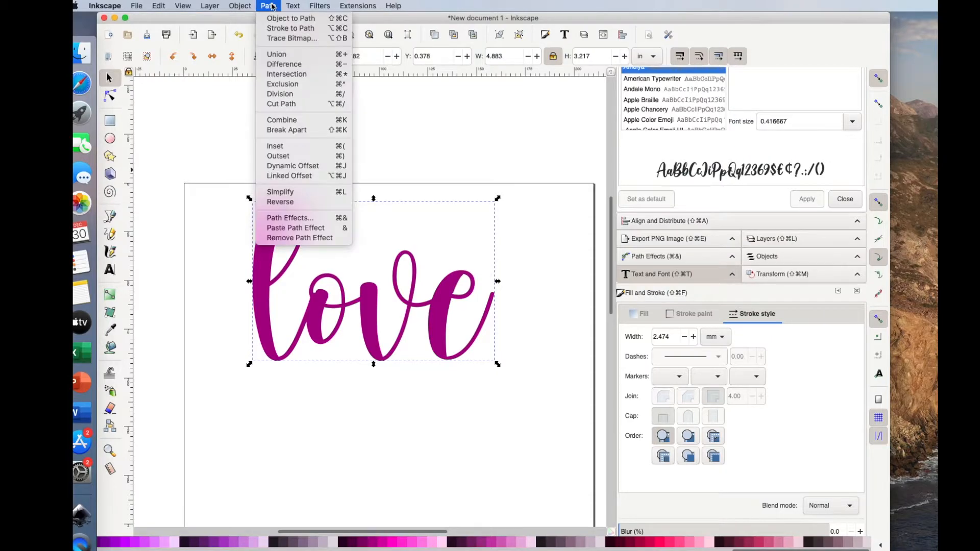
click(278, 176)
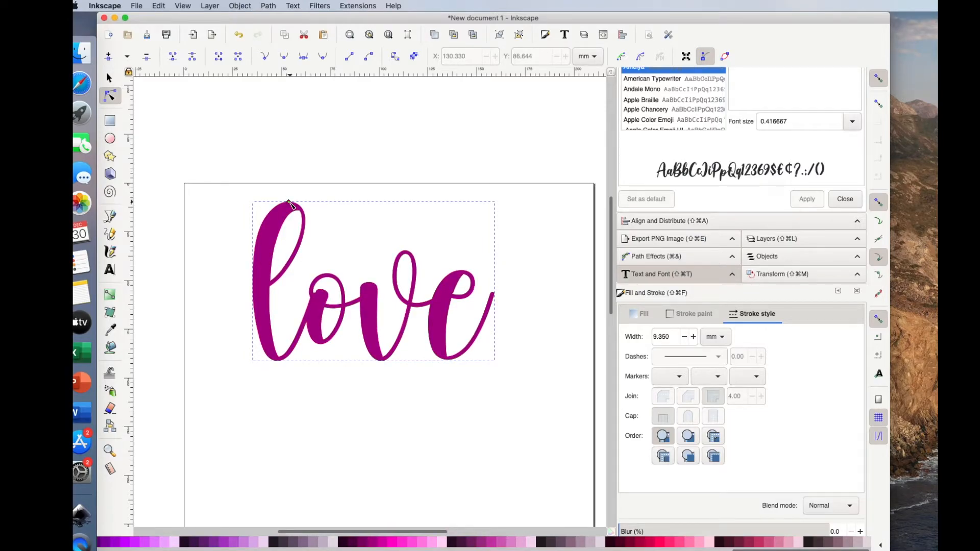
mouse_move(290, 204)
mouse_down()
mouse_move(311, 198)
mouse_move(291, 197)
mouse_up()
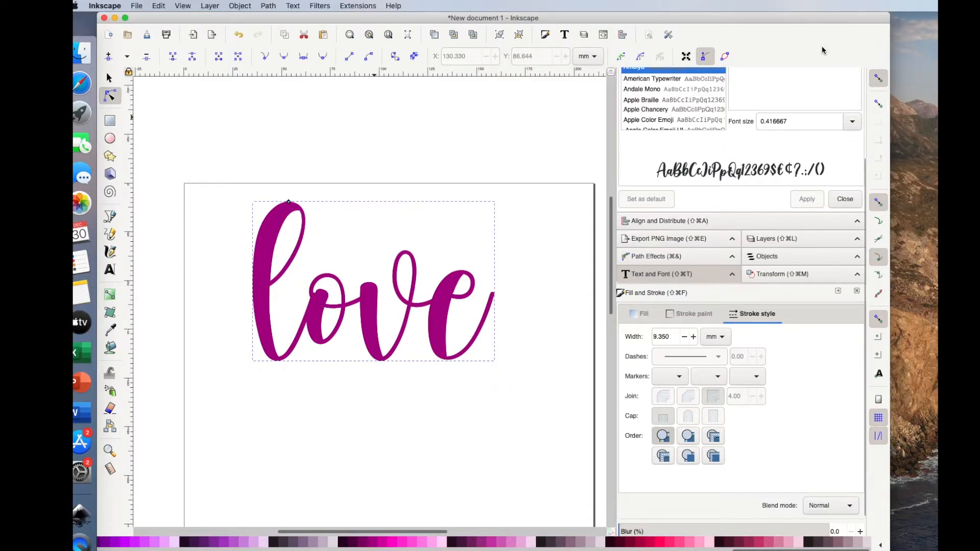
click(878, 77)
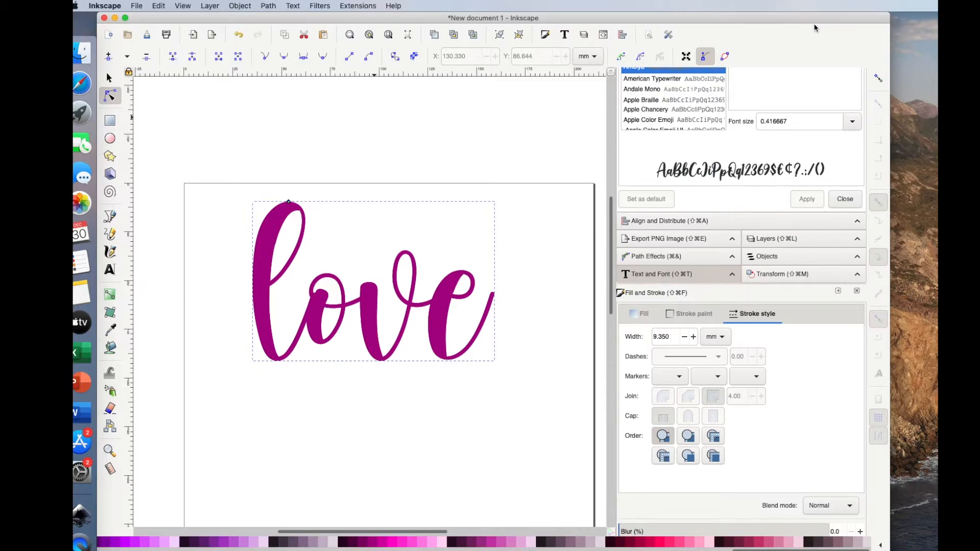
click(290, 202)
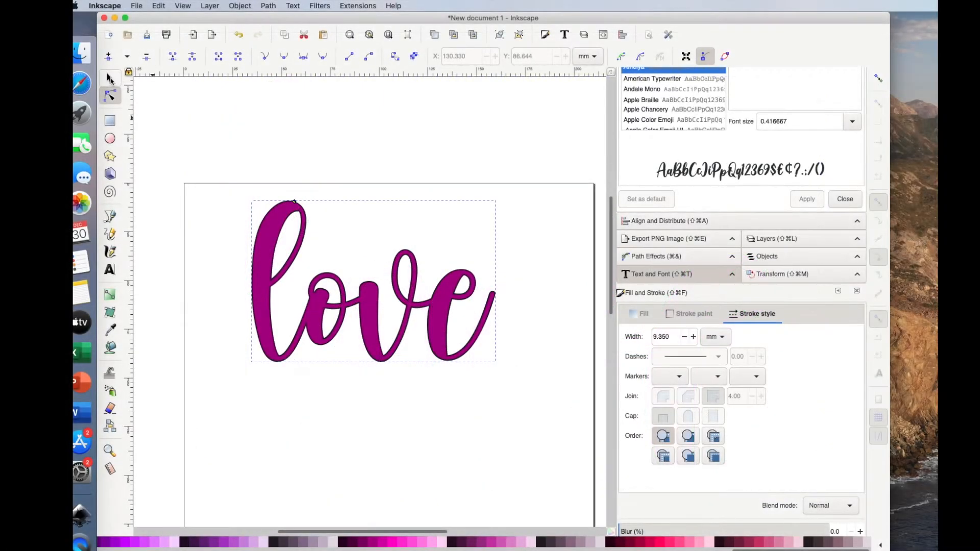
Step: Move the dark offset word up past the page's upper edge and the magenta word down to about X 36.7 mm, Y 57.2 mm
click(110, 79)
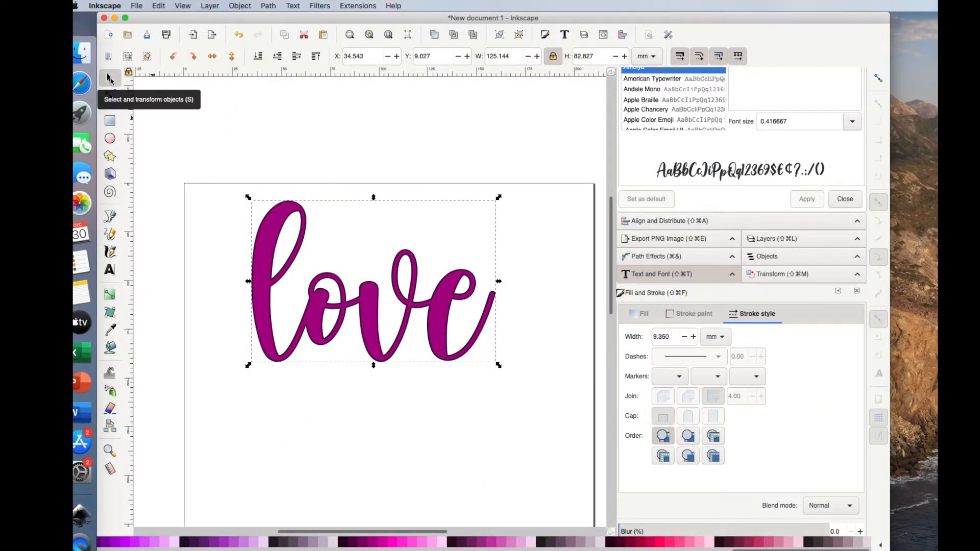
click(265, 378)
drag(265, 378, 267, 381)
drag(264, 275, 258, 117)
drag(269, 351, 274, 329)
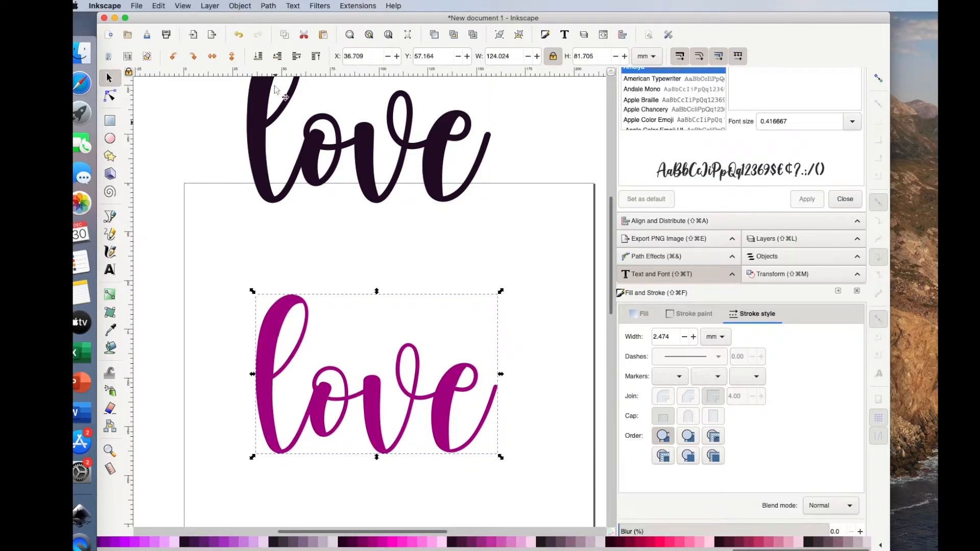
Step: Create a linked offset of the magenta word and expand it into a thick outline about 131 mm wide
click(268, 5)
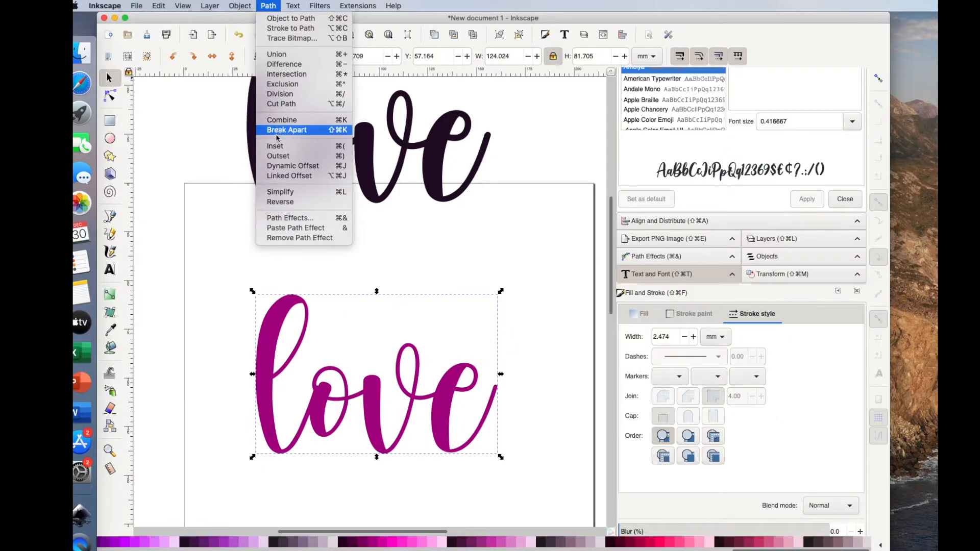
click(279, 176)
mouse_move(292, 294)
mouse_down()
mouse_move(316, 295)
mouse_move(308, 294)
mouse_up()
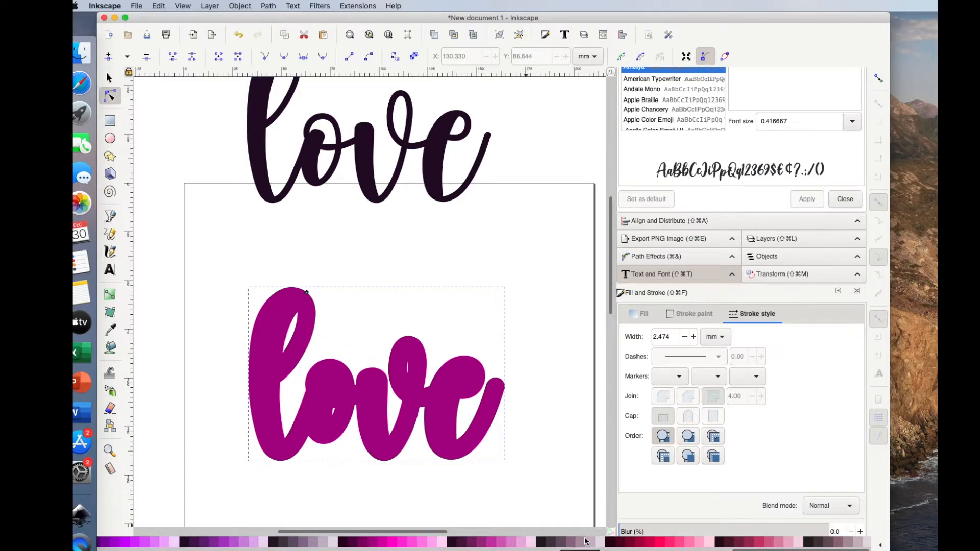
Step: Recolour the thick offset around the magenta word, trying a dark red and settling on a dark purple
shift+click(741, 545)
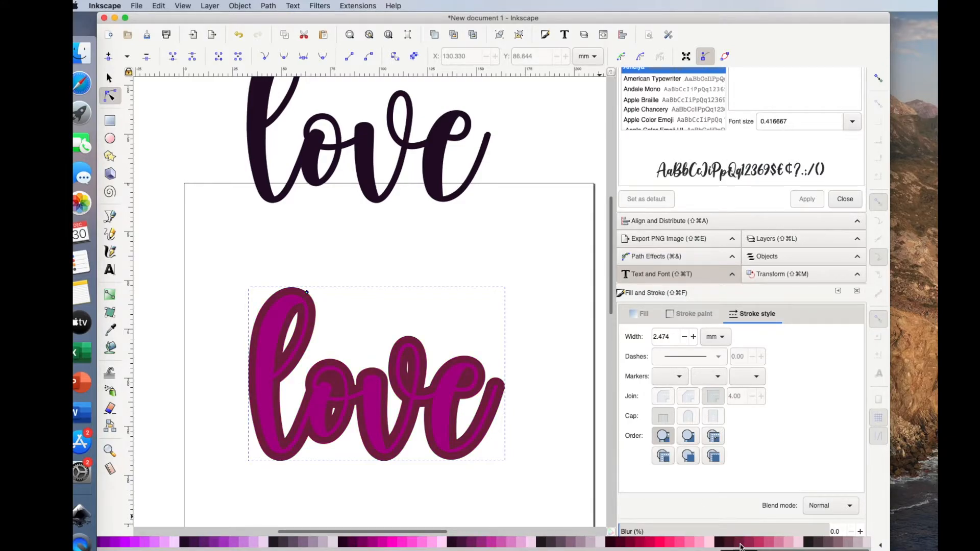
scroll(741, 545, right, 1)
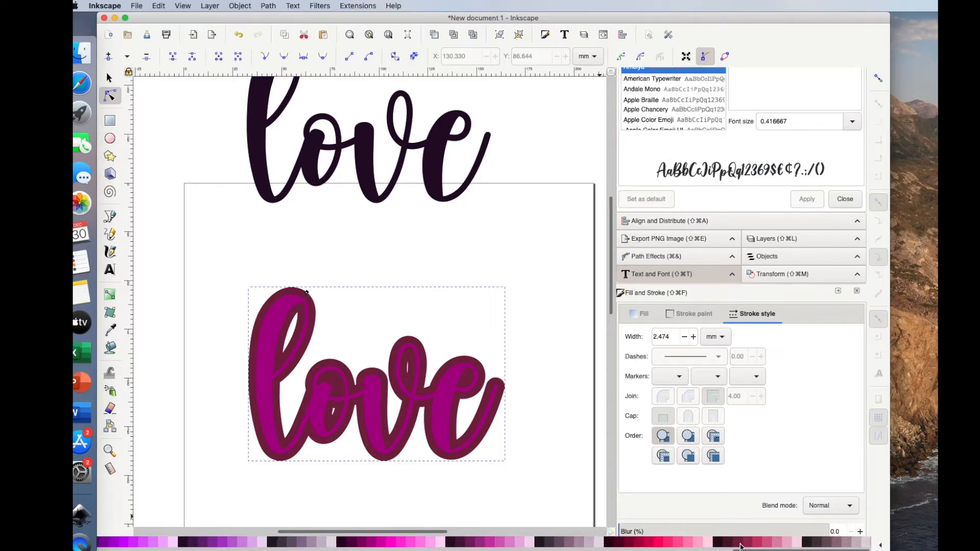
scroll(740, 546, right, 3)
shift+click(530, 543)
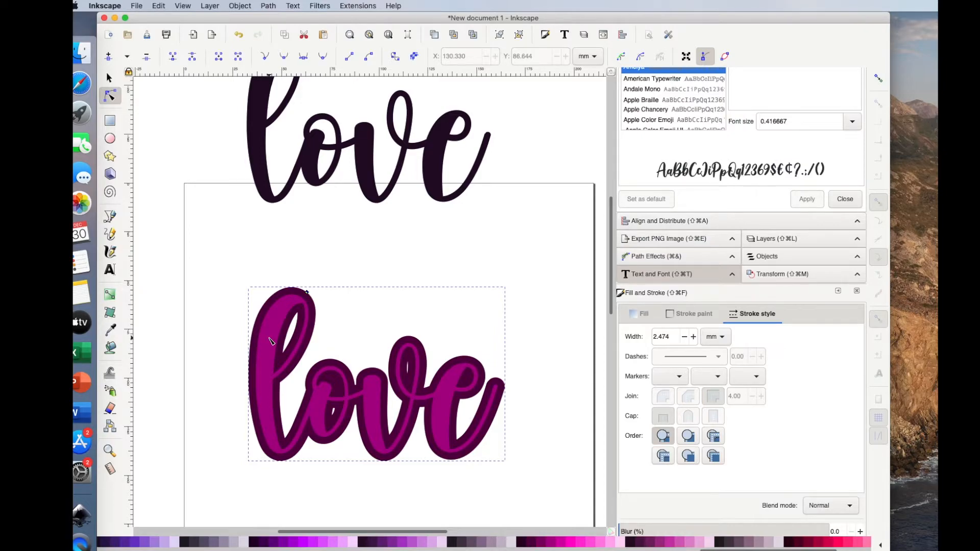
Step: Centre the magenta word and its thick dark purple offset on each other, both horizontally and vertically
key(s)
mouse_move(269, 361)
mouse_down()
mouse_move(258, 441)
mouse_move(271, 370)
mouse_up()
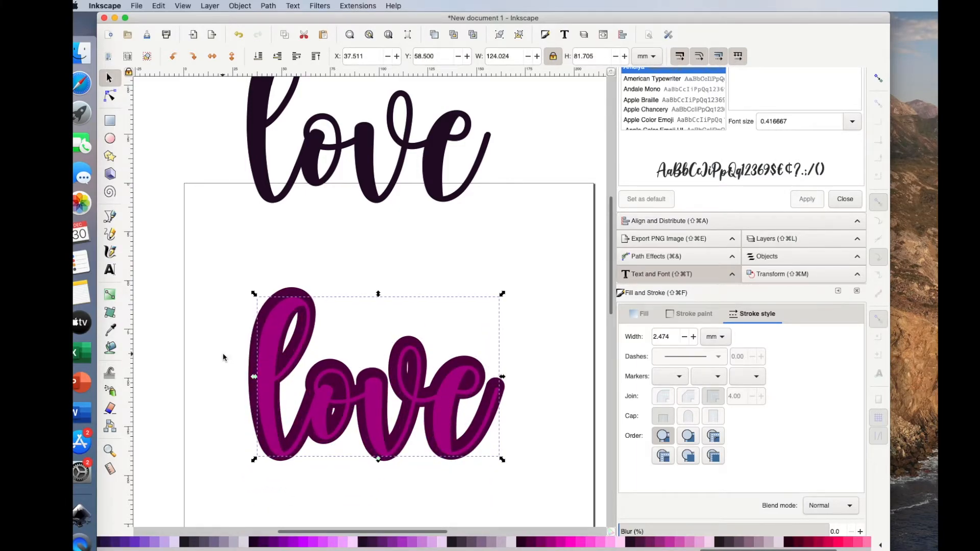
click(220, 258)
drag(448, 478, 535, 482)
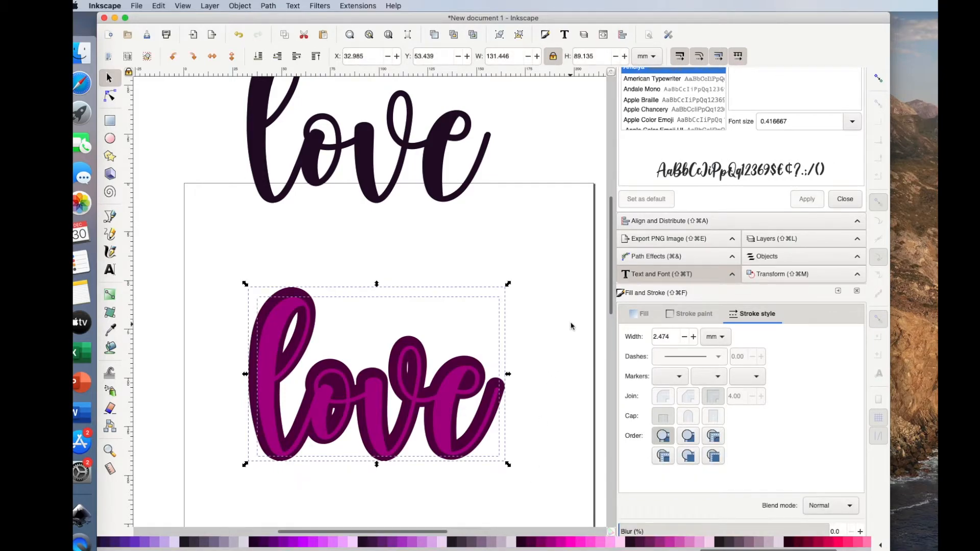
click(653, 221)
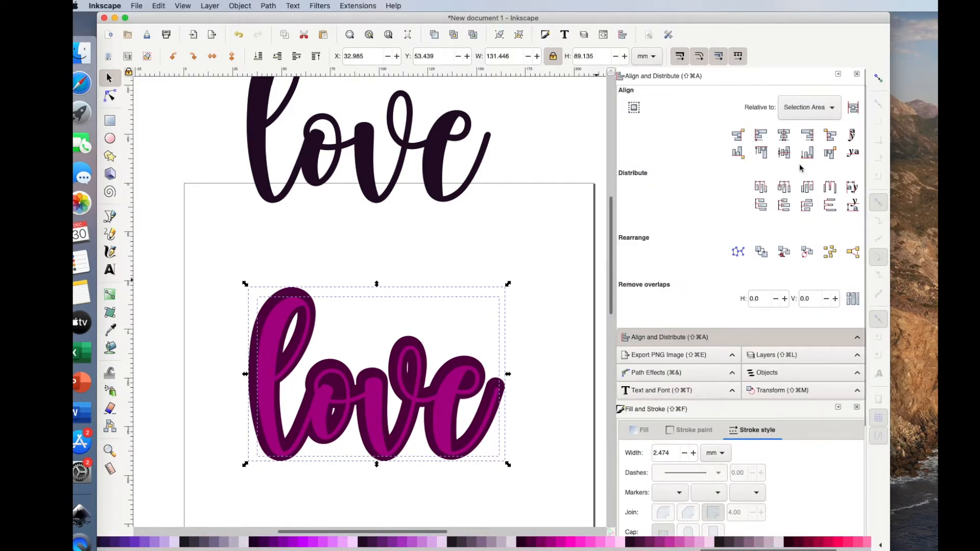
click(785, 136)
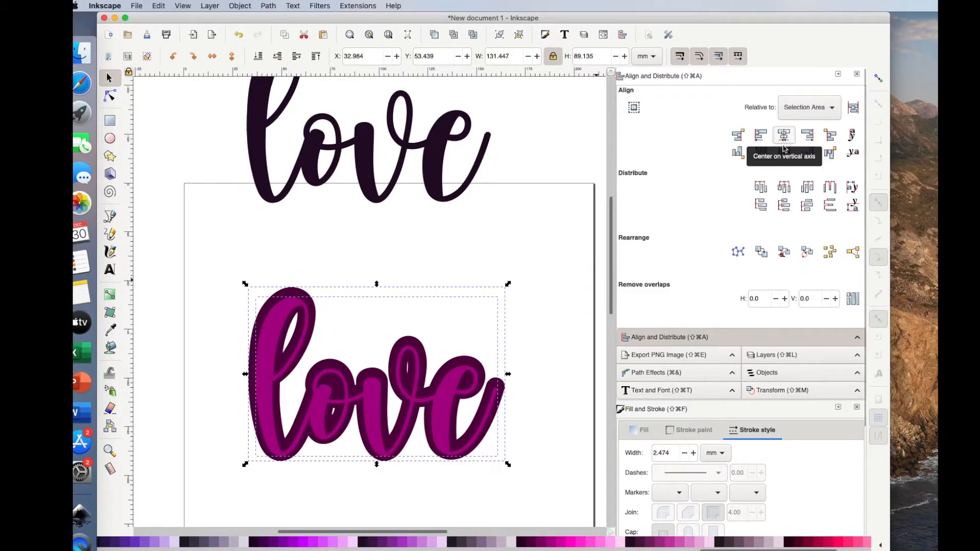
click(785, 153)
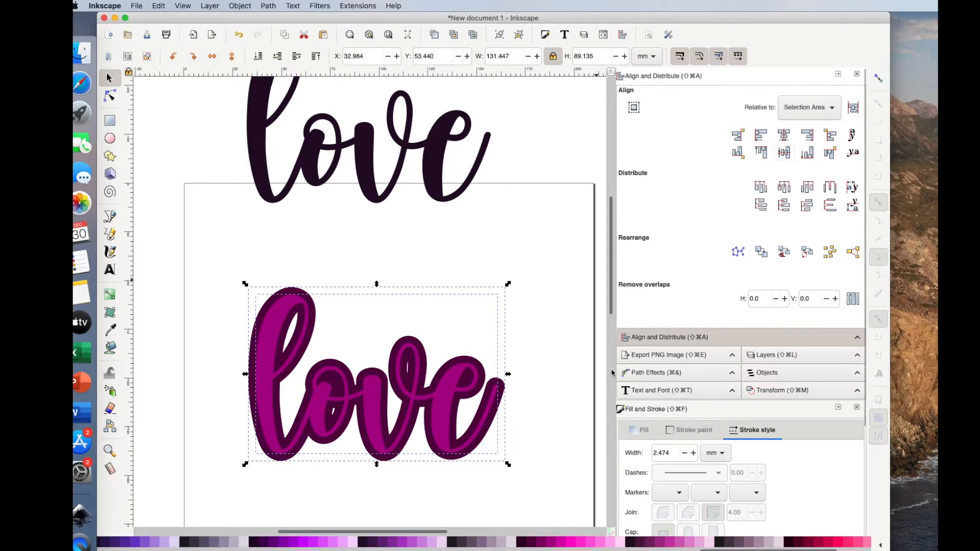
click(562, 392)
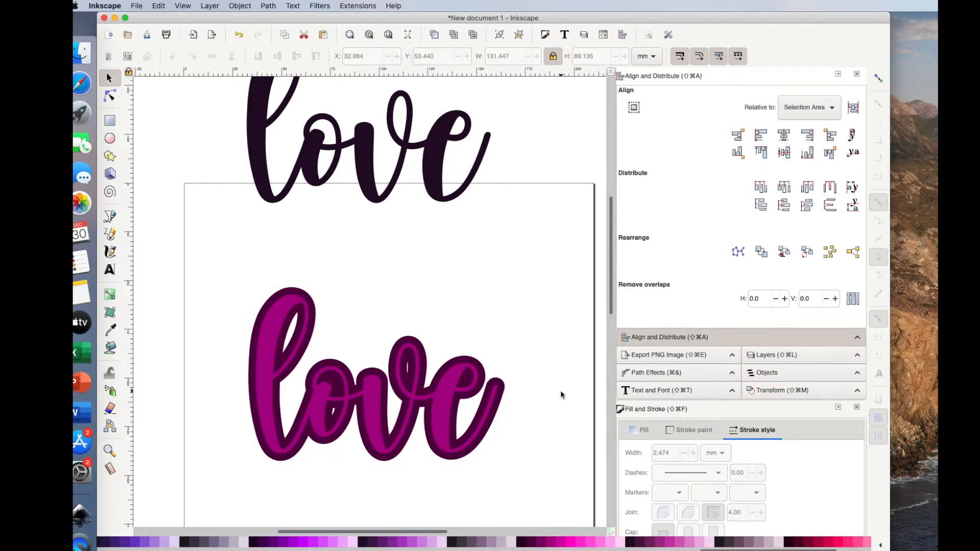
Step: Cut the magenta word out of the thick offset with Difference and move the resulting outline to about X 40.2 mm, Y 25.1 mm
drag(206, 263, 535, 477)
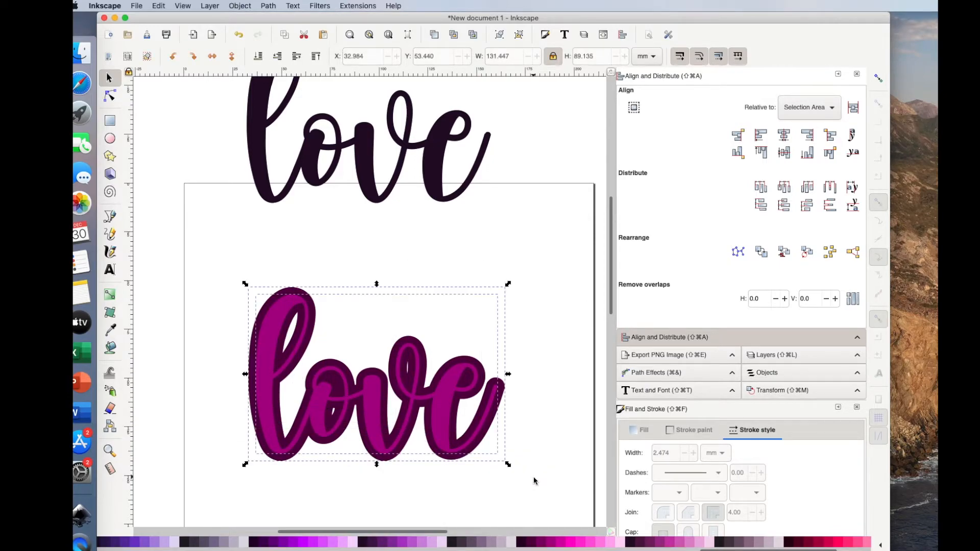
click(269, 6)
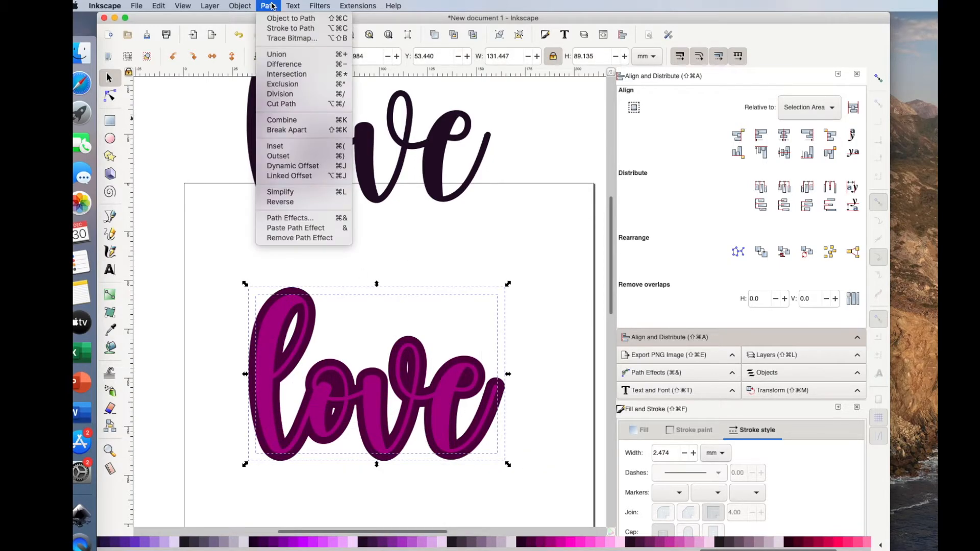
click(279, 65)
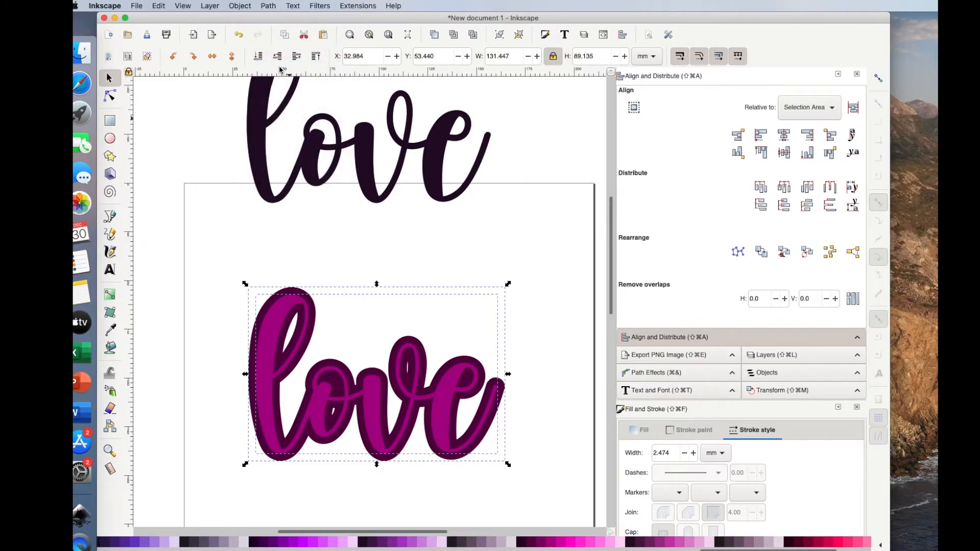
drag(384, 380, 398, 324)
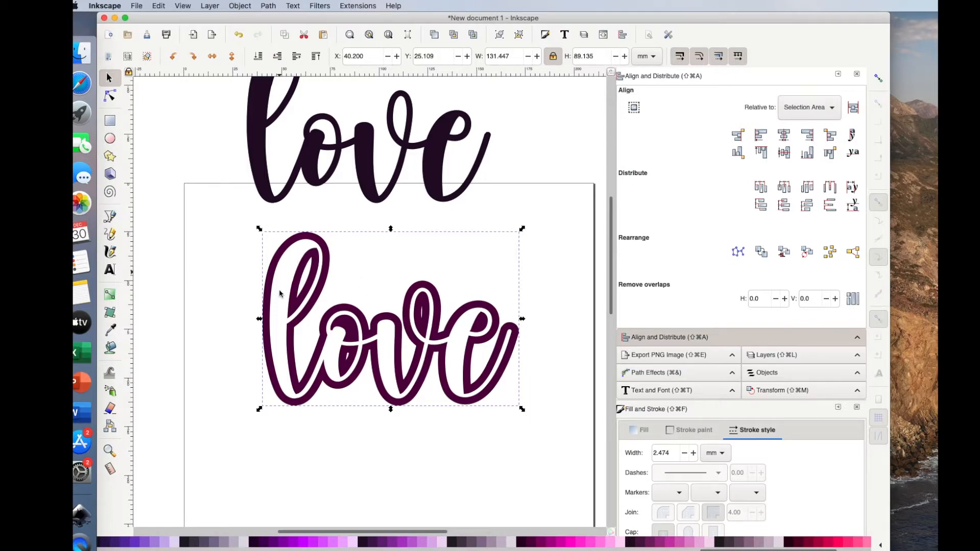
scroll(344, 419, down, 15)
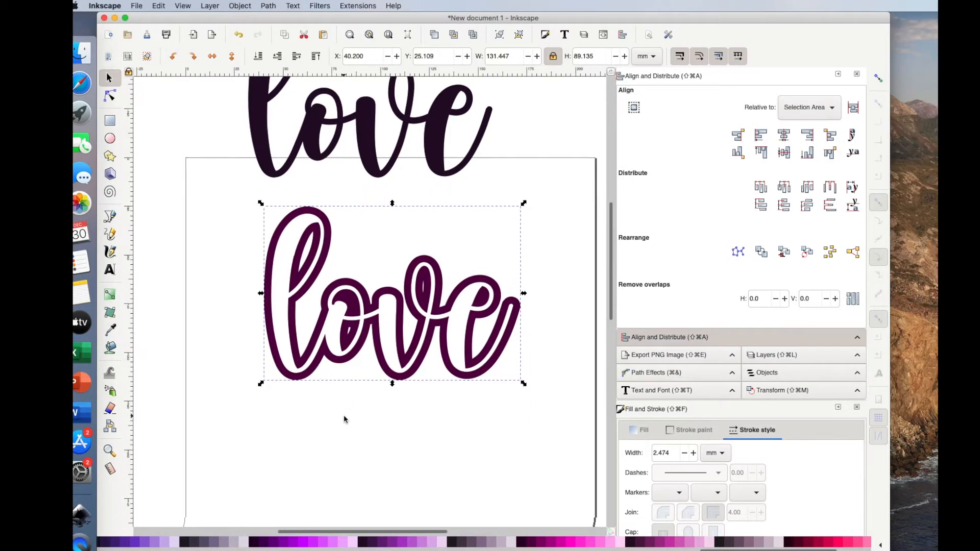
Step: Place the spare magenta word inside the cut-out purple outline and centre the two on both axes
drag(229, 489, 306, 110)
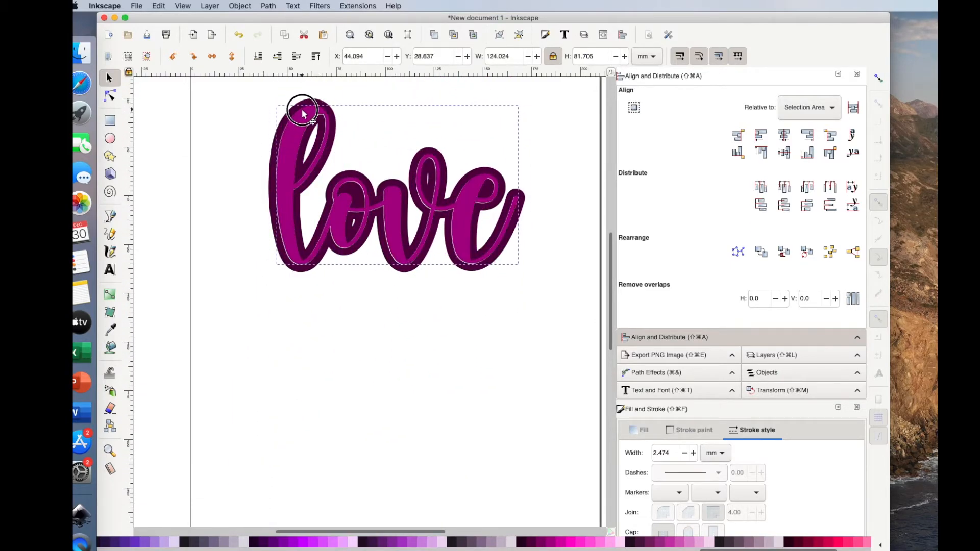
scroll(348, 460, up, 2)
drag(221, 124, 565, 345)
click(784, 135)
click(785, 153)
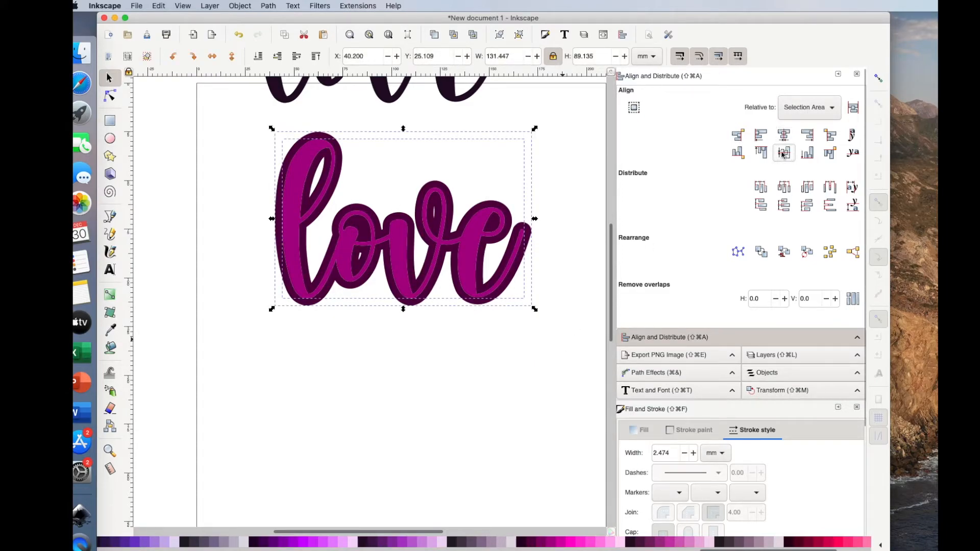
click(494, 434)
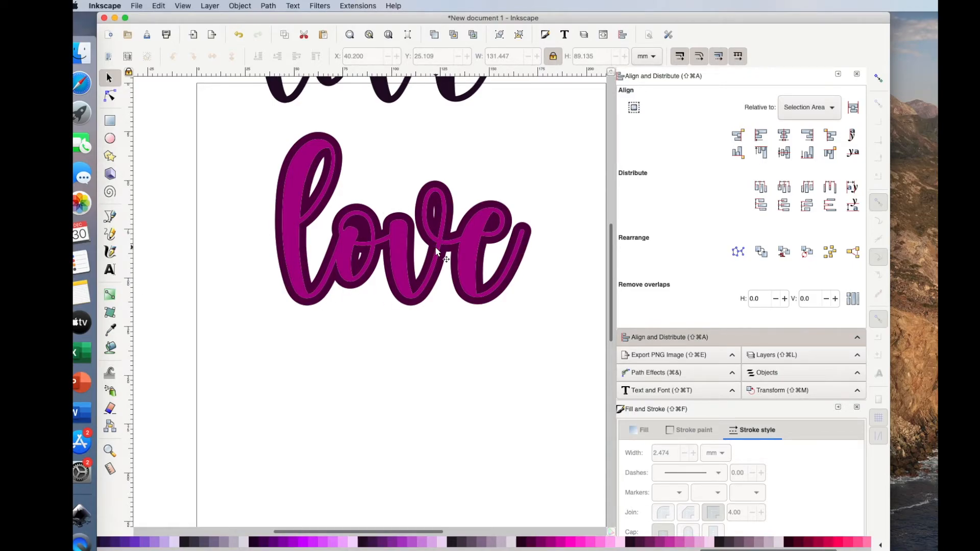
Step: Move the magenta word down, the purple outline off the page's upper-right corner and the dark word onto the page at about X 49.8 mm, Y 33.3 mm
scroll(436, 251, up, 5)
scroll(437, 251, right, 3)
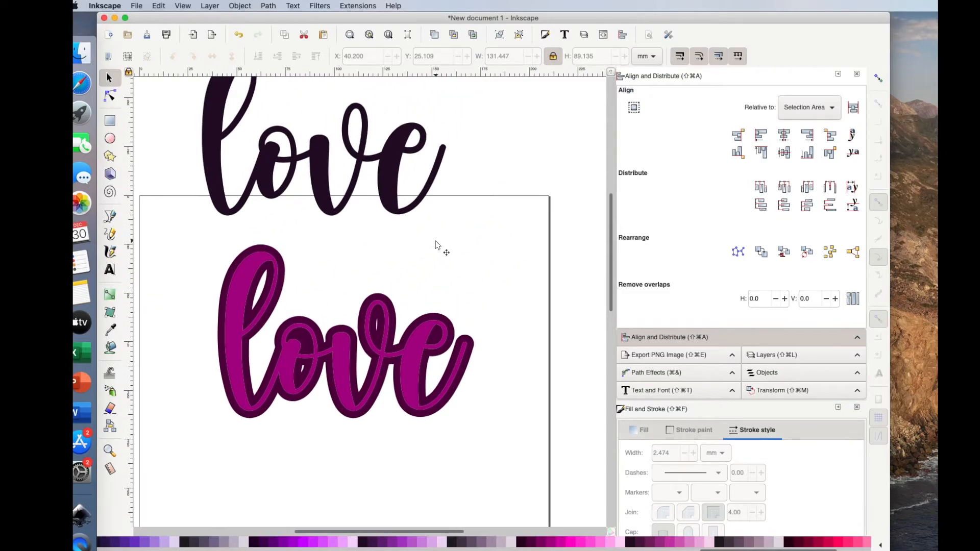
drag(227, 372, 239, 532)
scroll(360, 375, up, 3)
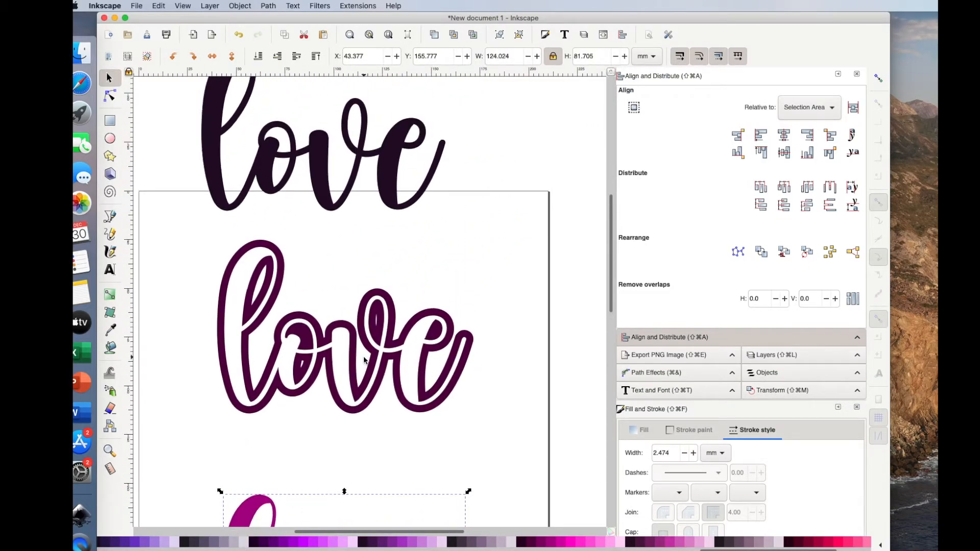
drag(364, 360, 558, 148)
drag(267, 231, 297, 396)
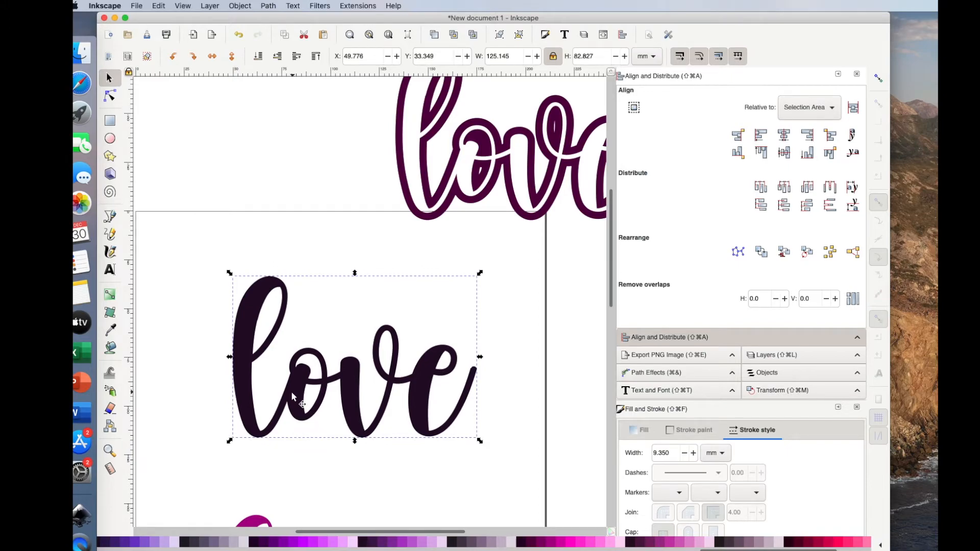
mouse_move(254, 520)
mouse_down()
mouse_move(247, 500)
mouse_move(274, 319)
mouse_move(267, 270)
mouse_move(268, 353)
mouse_move(241, 457)
mouse_up()
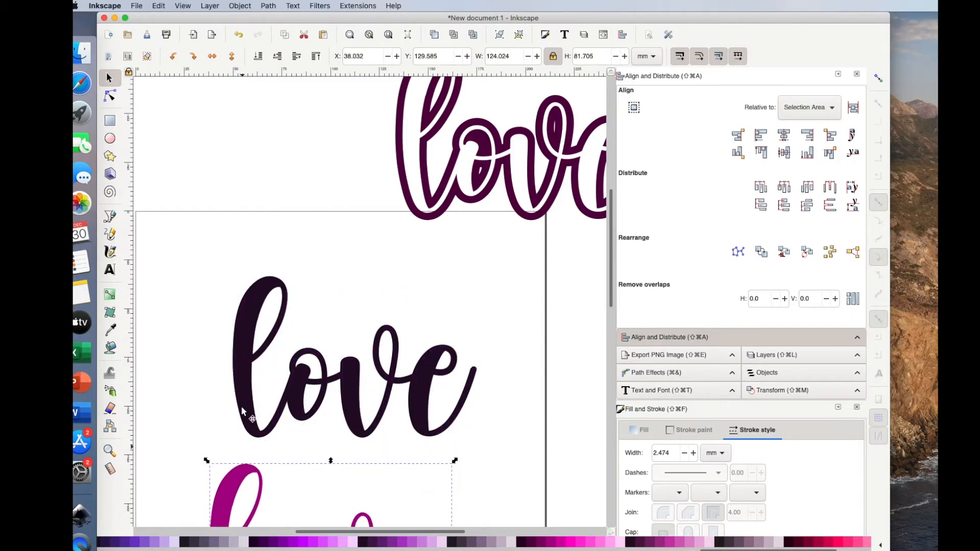
Step: Create a linked offset of the dark word and expand it to about 127.8 mm wide
click(243, 336)
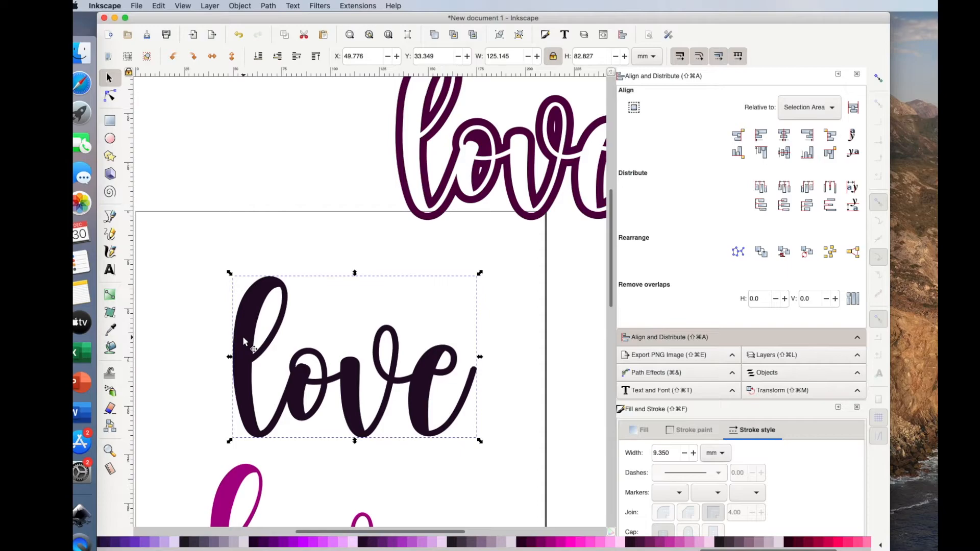
click(269, 6)
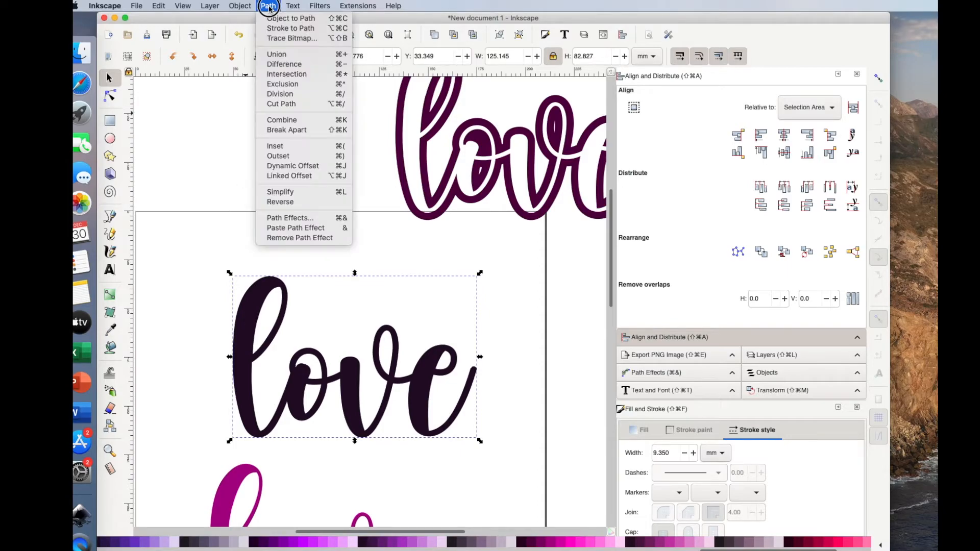
click(284, 176)
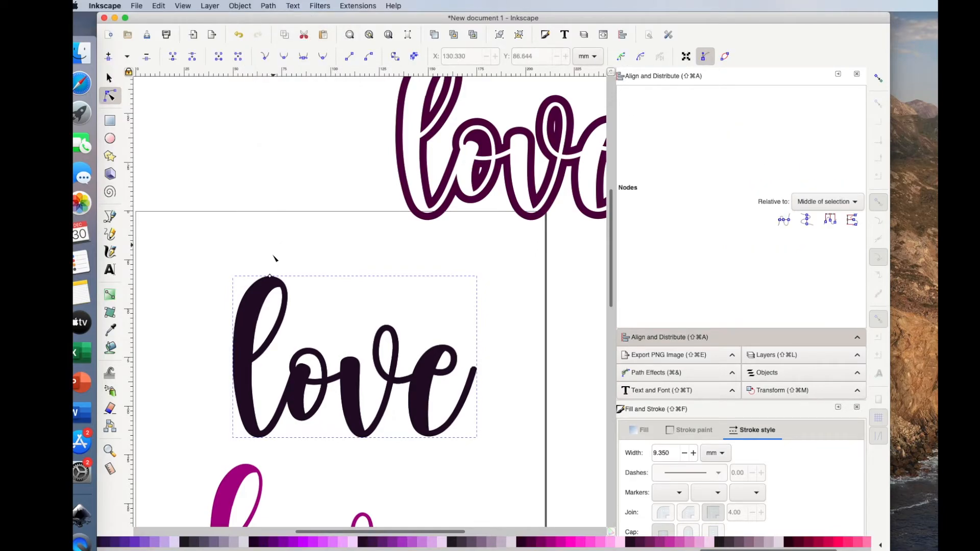
drag(271, 276, 281, 276)
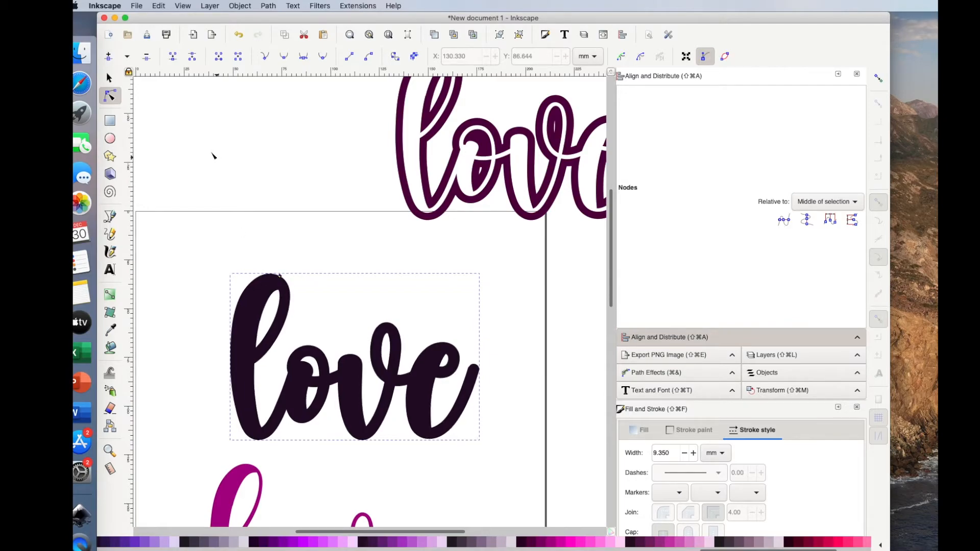
click(109, 79)
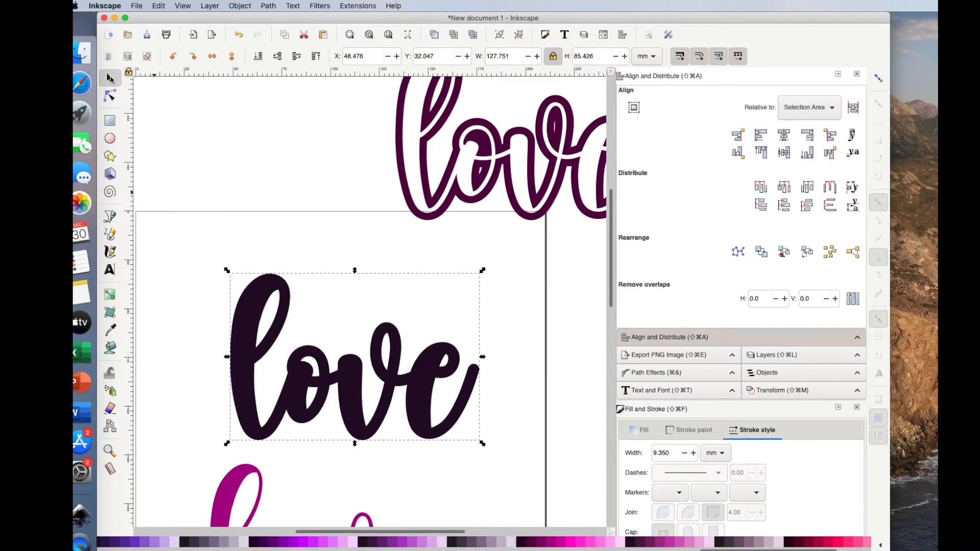
Step: Subtract the dark word from its offset with Difference and place the magenta word inside the resulting thin outline
drag(169, 227, 503, 458)
click(266, 7)
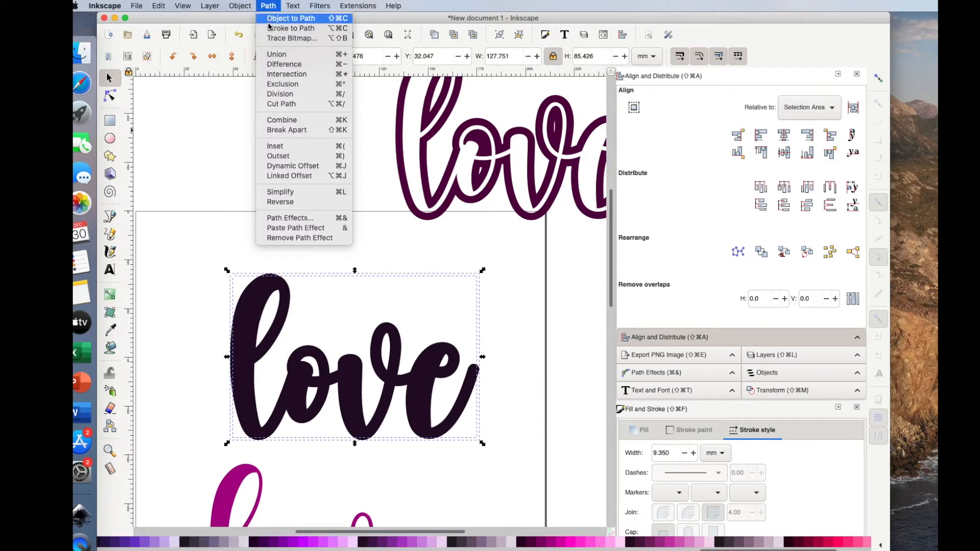
click(278, 64)
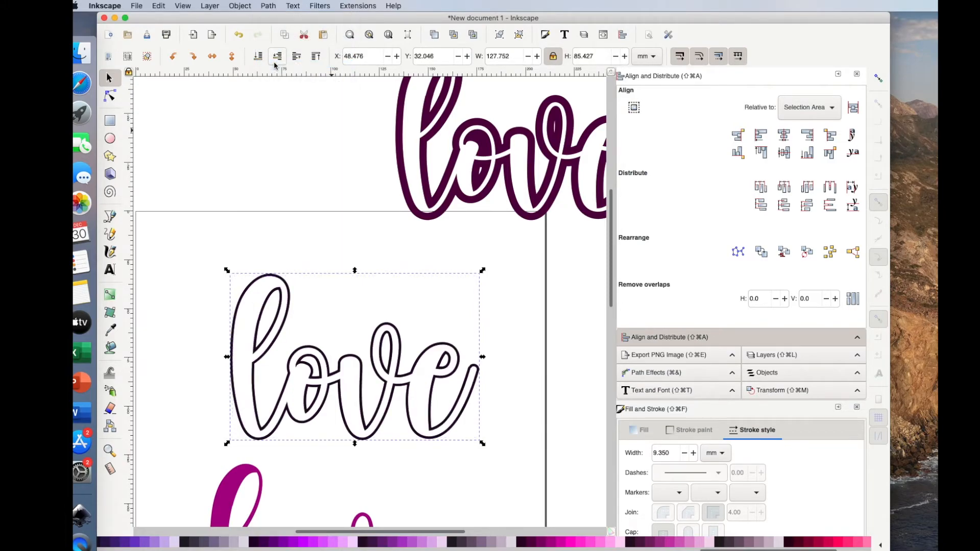
drag(236, 481, 258, 296)
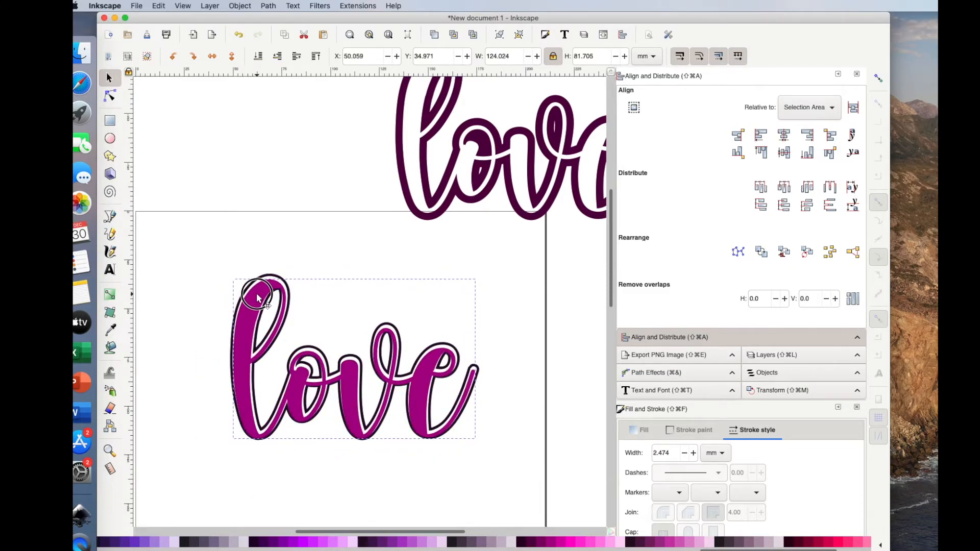
Step: Draw a small circle about 0.108 by 0.115 in and place it over the tiny gap near the base of the letter e
key(super+Tab)
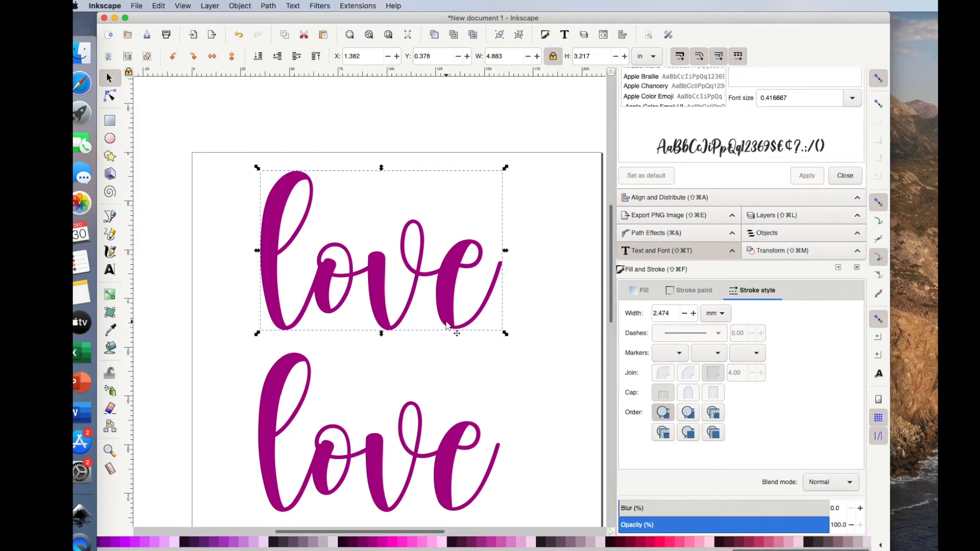
ctrl+scroll(447, 326, up, 5)
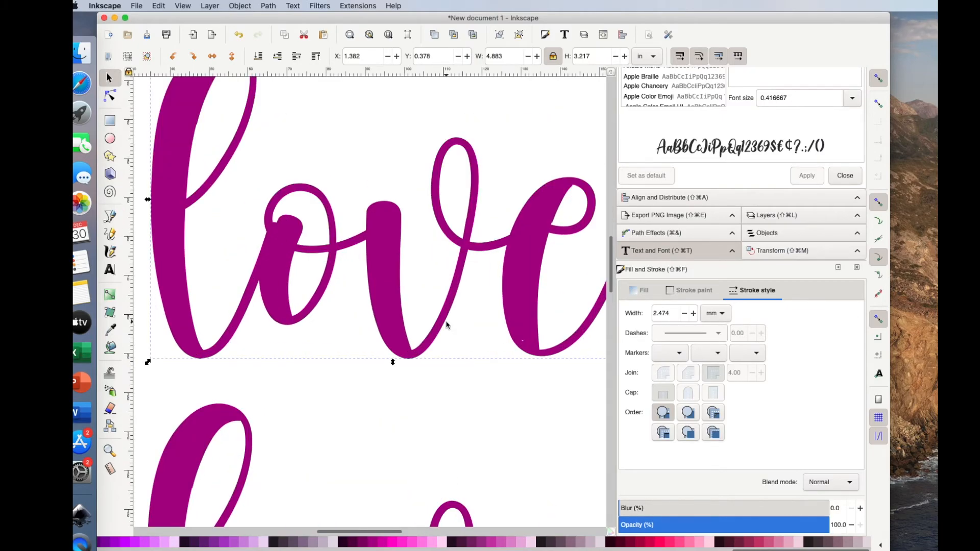
scroll(447, 325, up, 3)
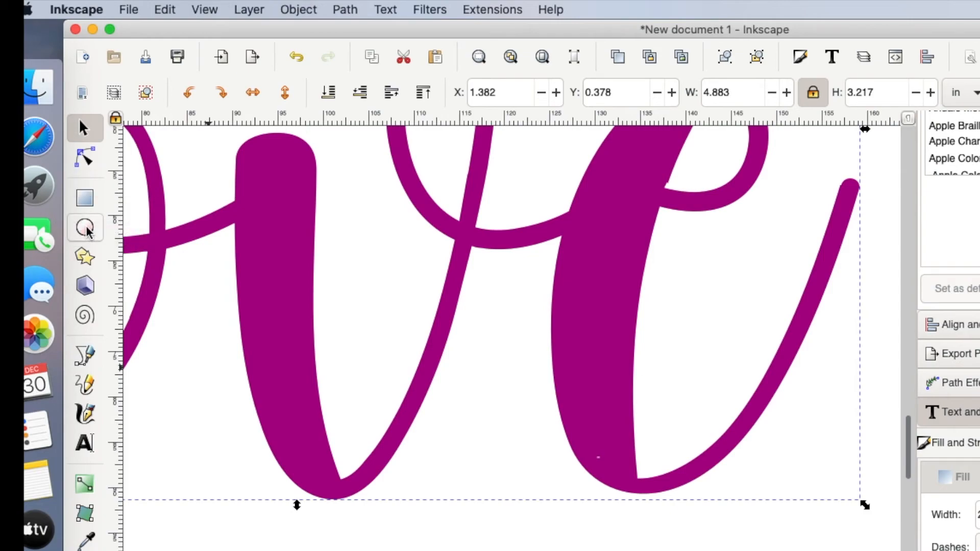
click(85, 229)
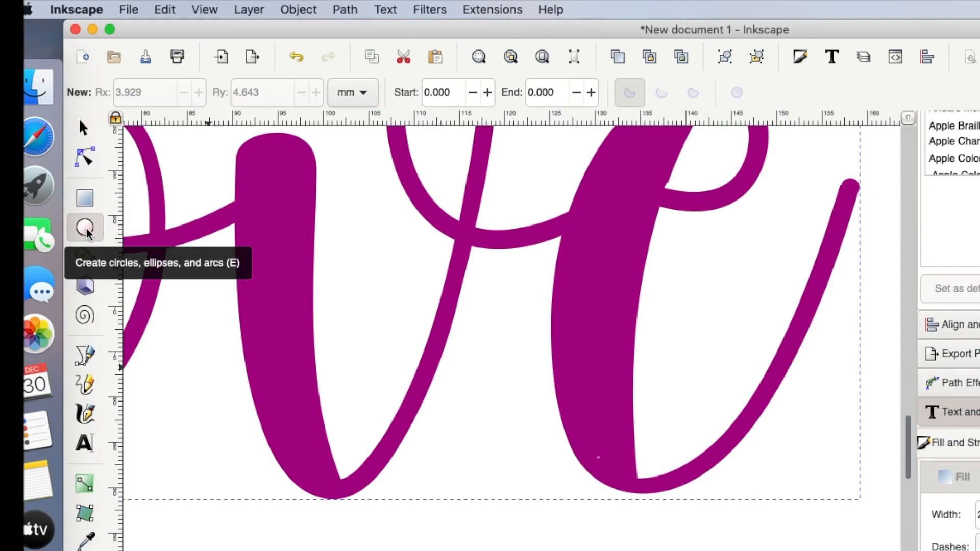
drag(513, 439, 537, 464)
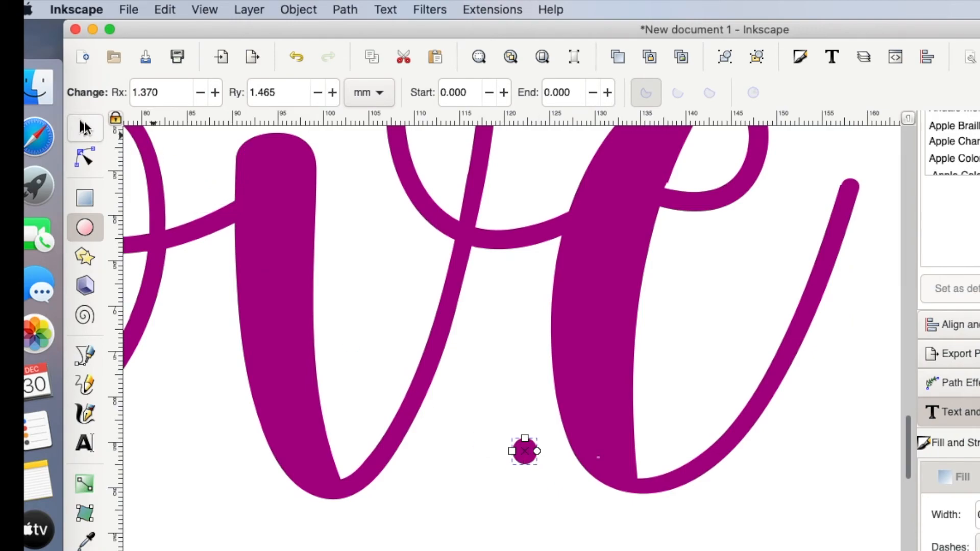
click(84, 127)
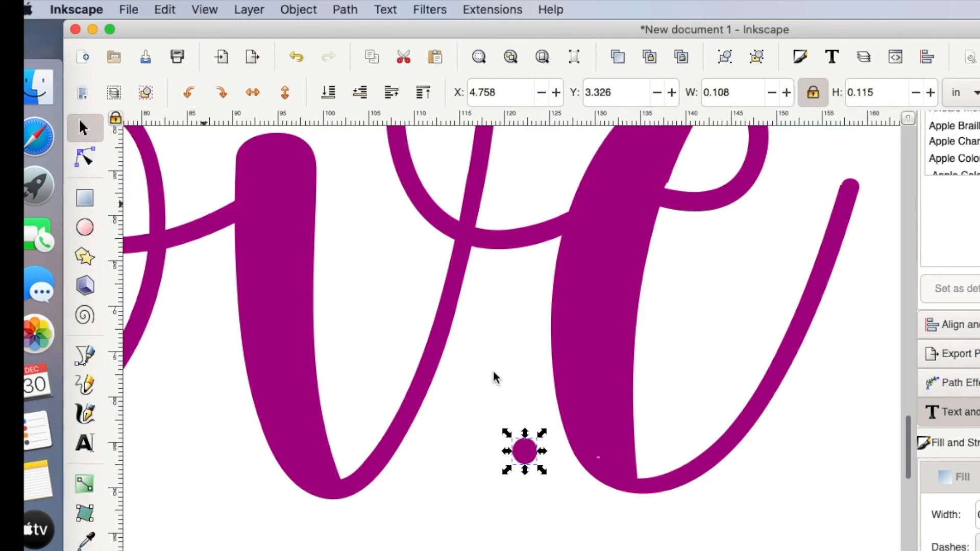
drag(527, 465, 608, 460)
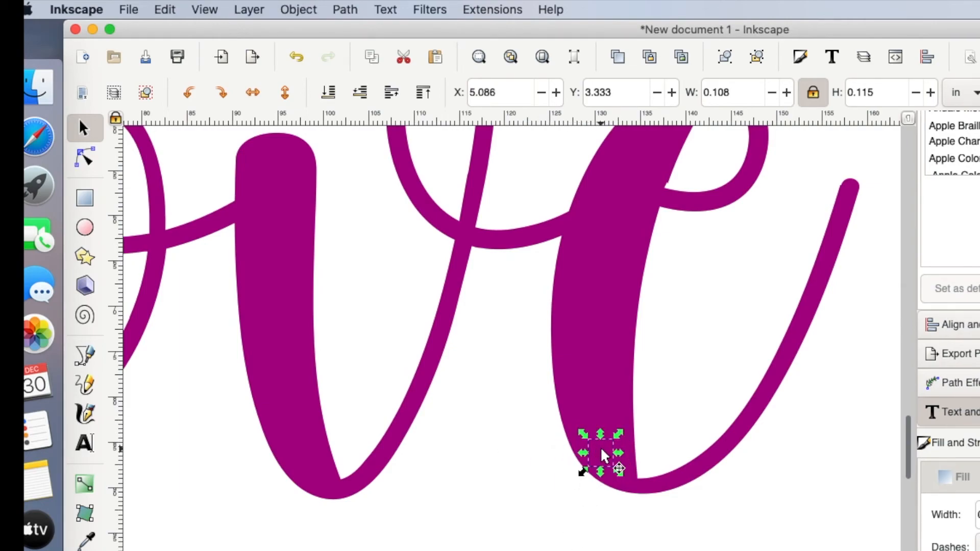
Step: Try uniting the small circle with the magenta word using Union, and undo it
click(594, 310)
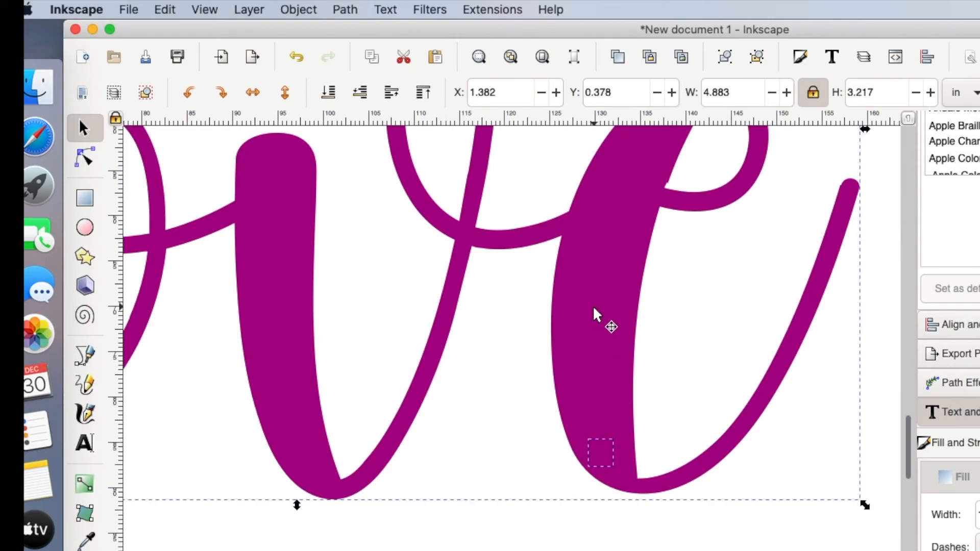
click(346, 9)
click(357, 88)
click(298, 60)
click(299, 61)
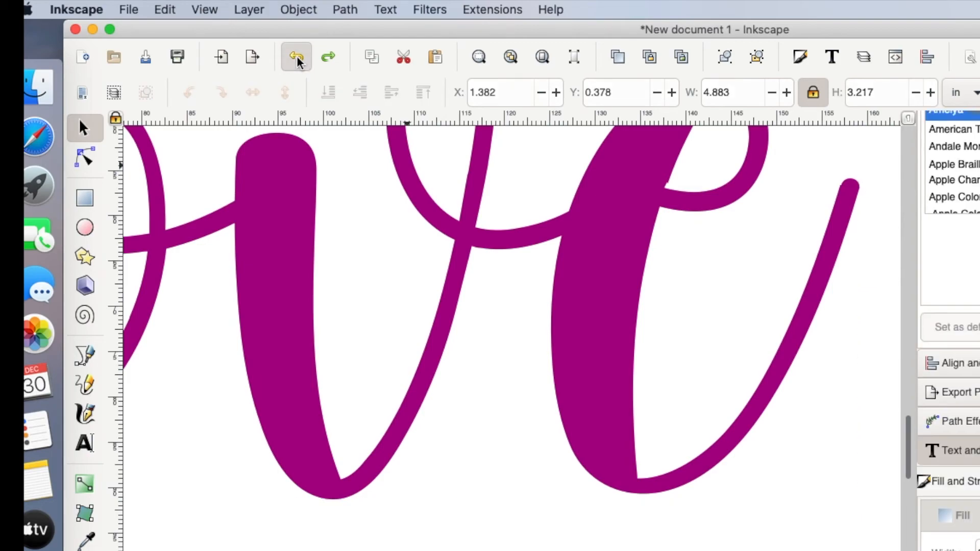
Step: Undo the remaining circle patch and delete the cluster of nodes forming the tiny gap near the base of the letter e
click(299, 60)
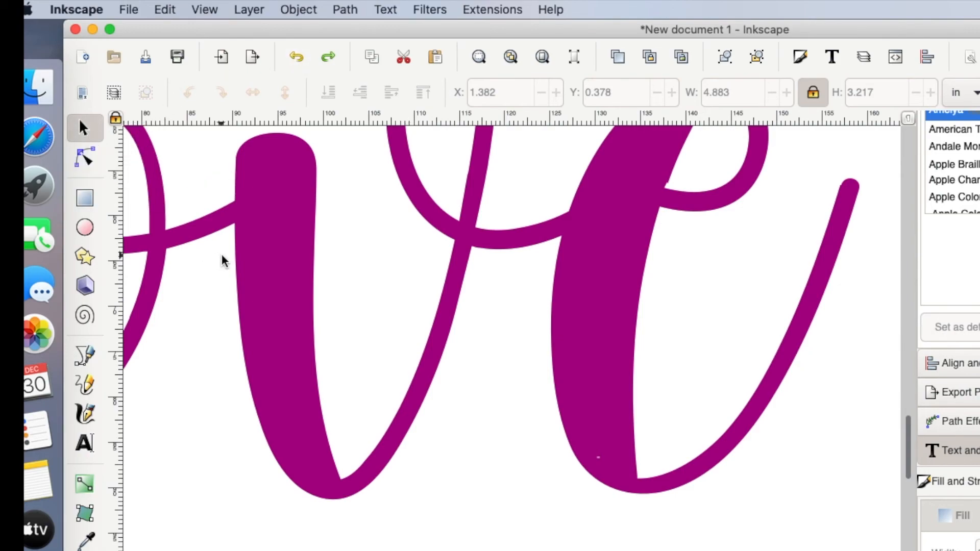
click(258, 278)
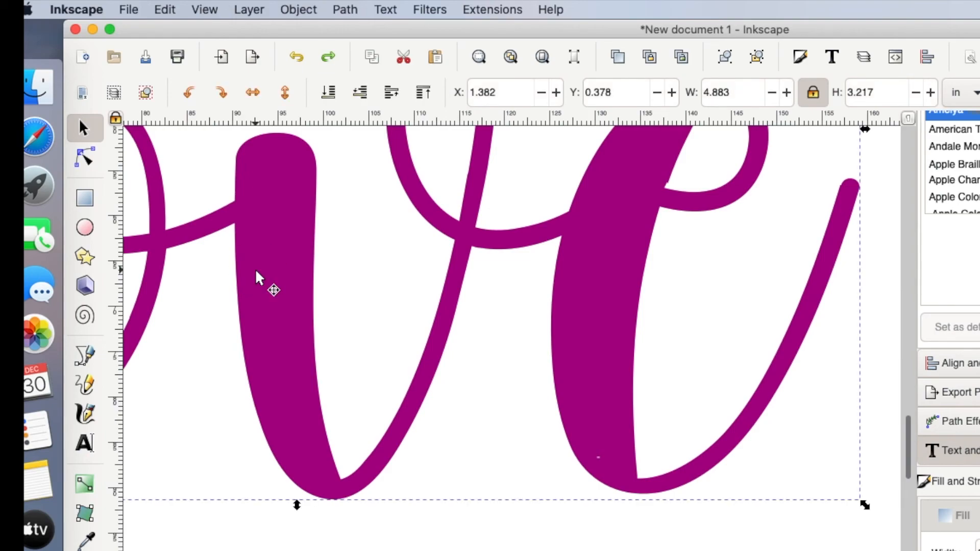
click(84, 160)
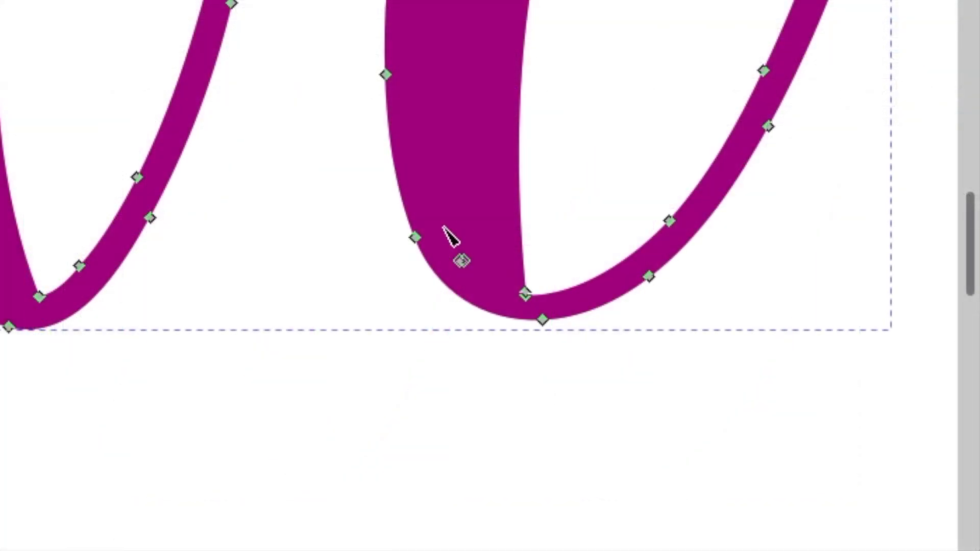
click(590, 442)
drag(444, 227, 488, 275)
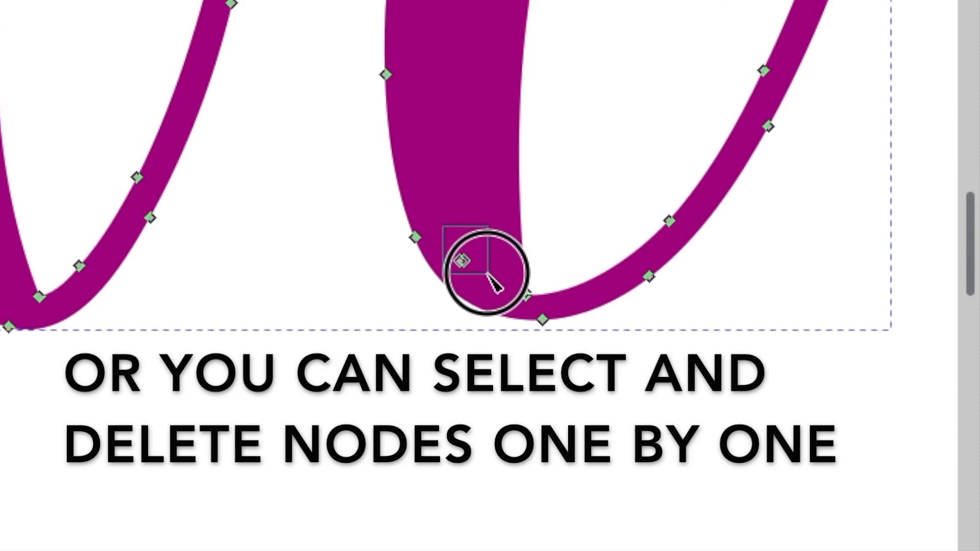
drag(487, 275, 488, 276)
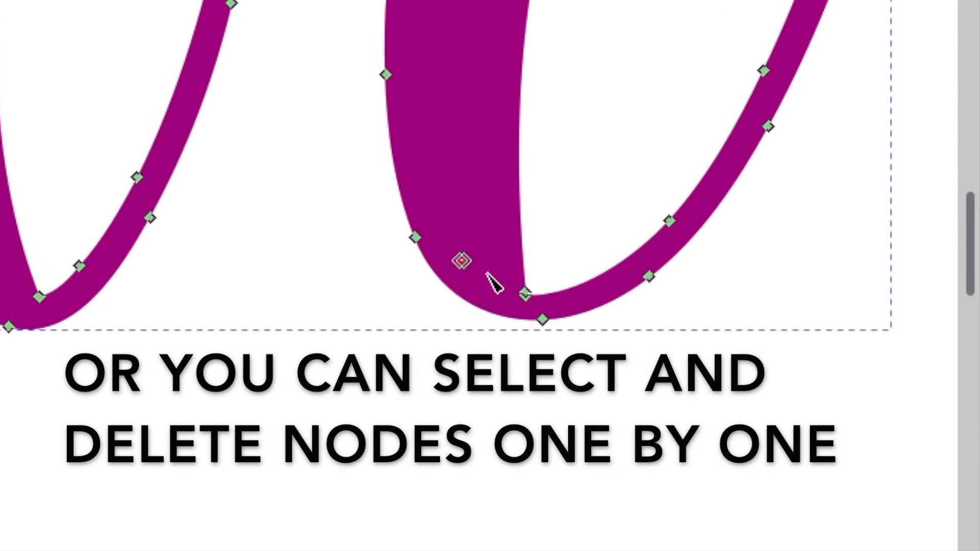
key(Delete)
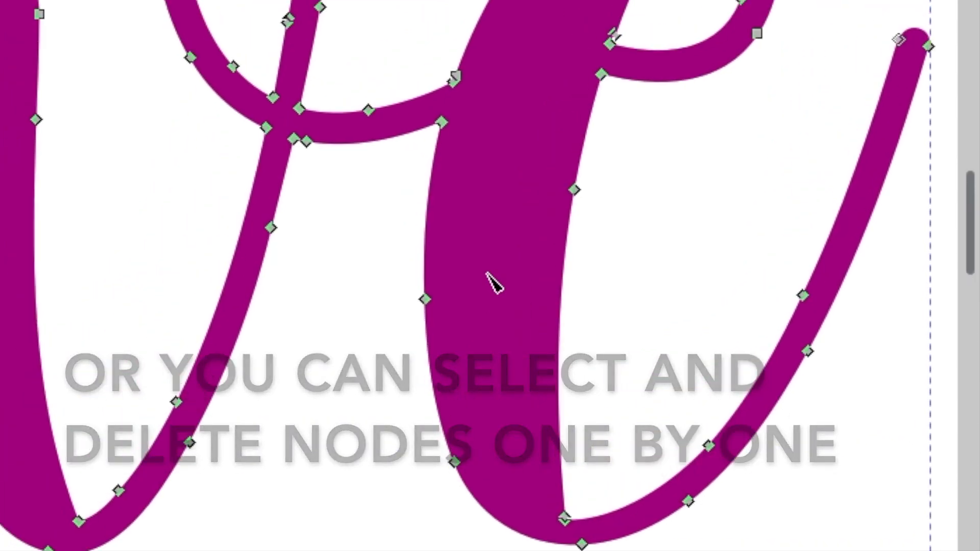